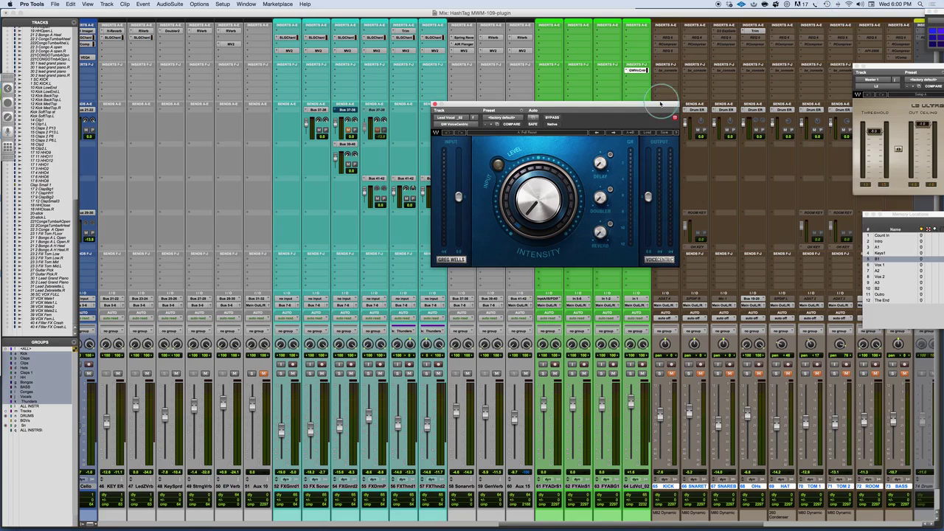
Step: Move the VoiceCentric plugin window, then sweep its Intensity knob up to maximum and back to zero
drag(659, 105, 616, 111)
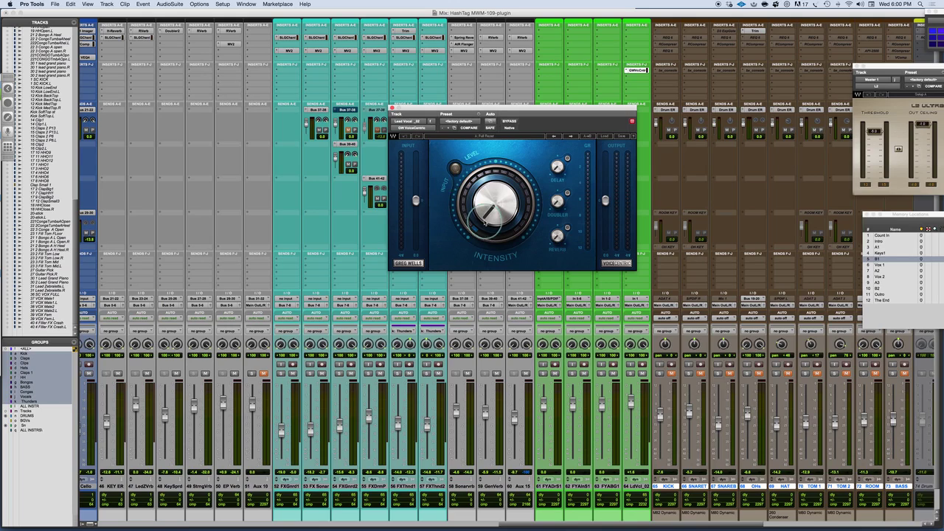
drag(484, 221, 475, 108)
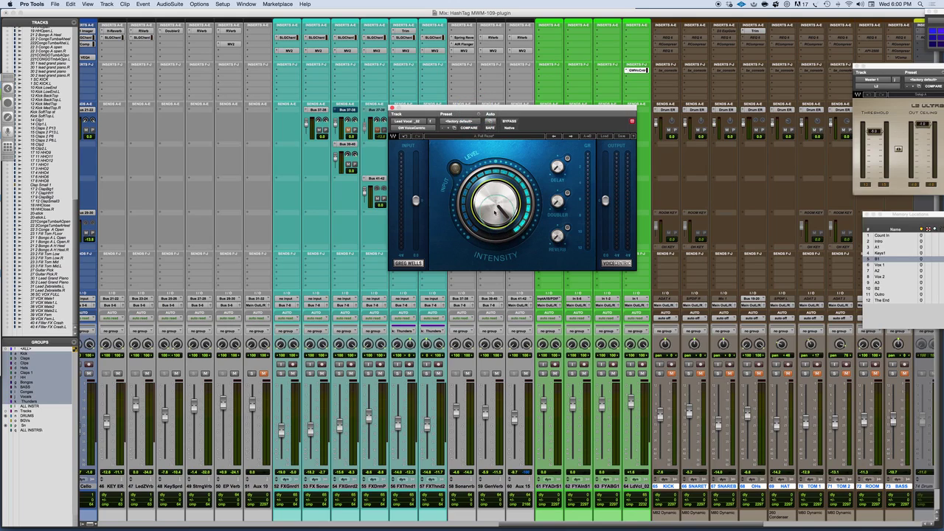
drag(496, 199, 485, 215)
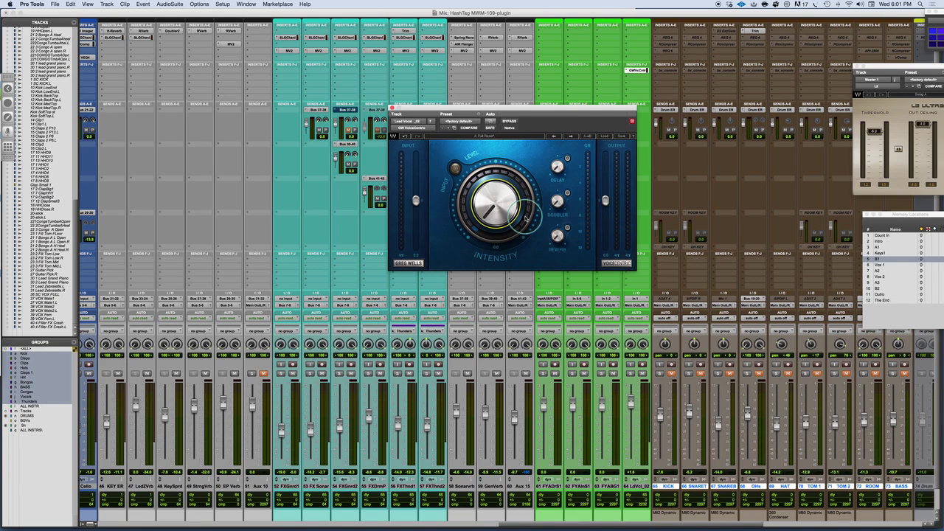
Step: Show the Edit window, select the lead vocal clips from bar 14 to the end, and start playback
key(super+equal)
scroll(533, 443, down, 15)
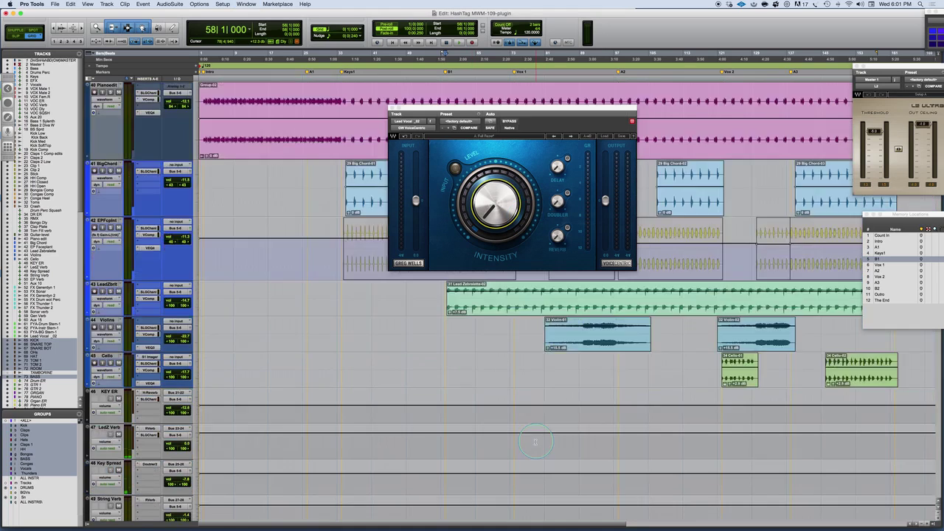
scroll(533, 441, down, 5)
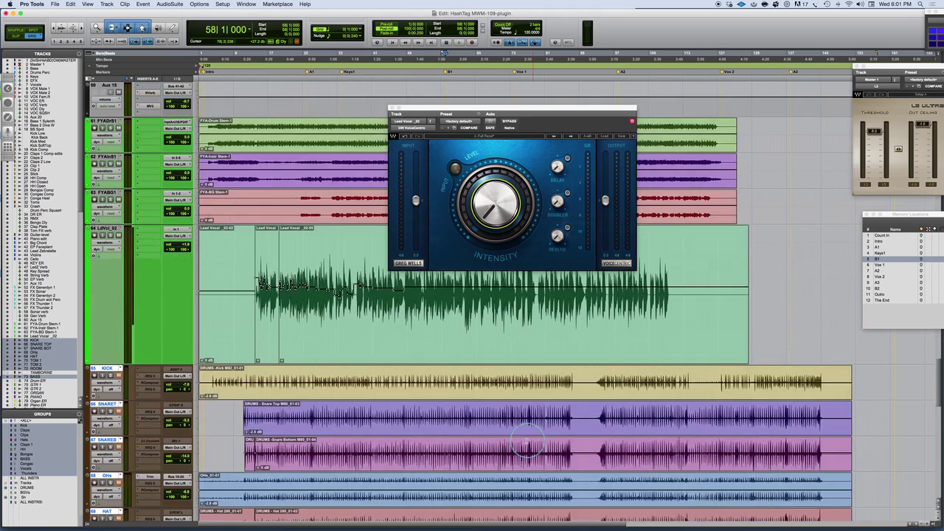
click(266, 299)
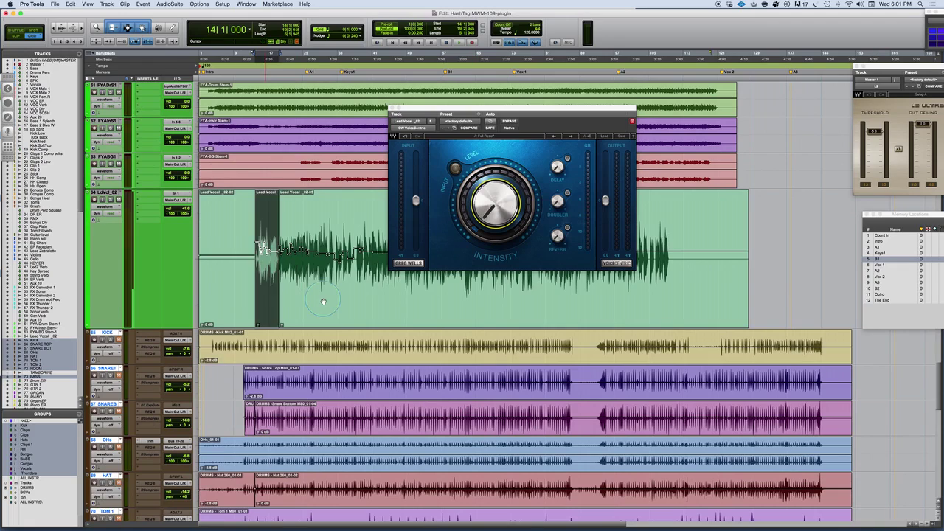
shift+click(323, 302)
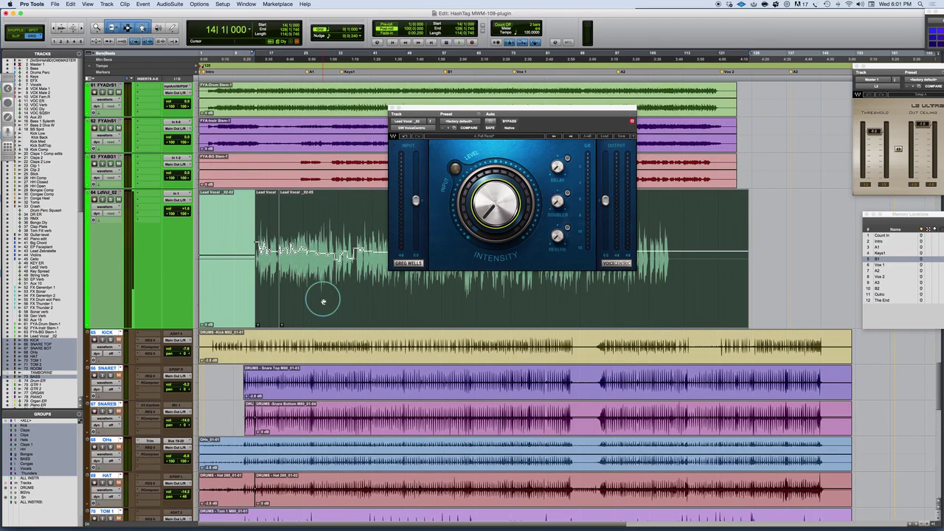
key(space)
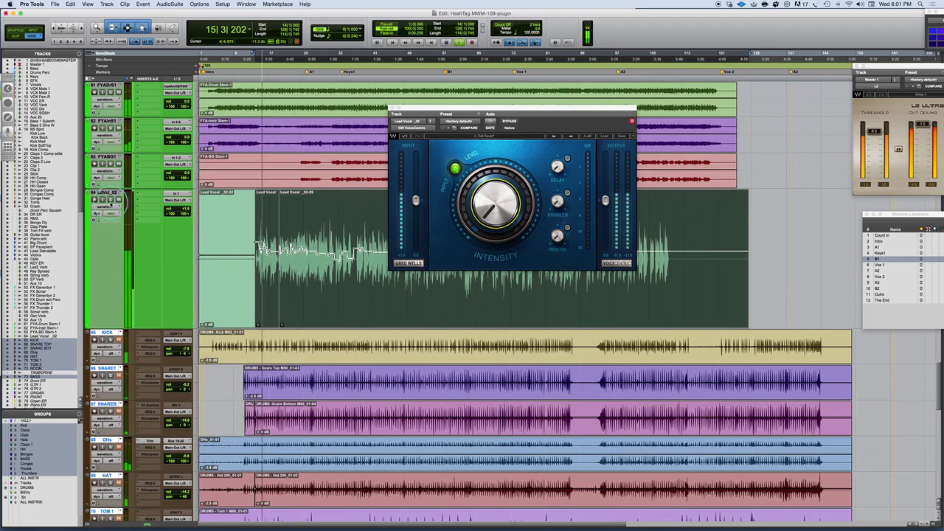
Step: Bypass VoiceCentric during playback, show the Mix window, and reposition the plugin window over the mixer channels
click(509, 121)
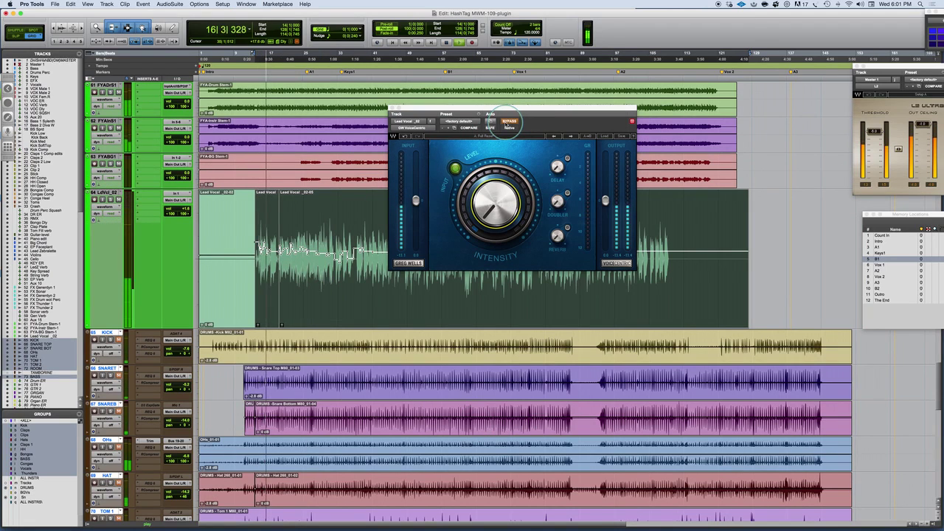
key(super+equal)
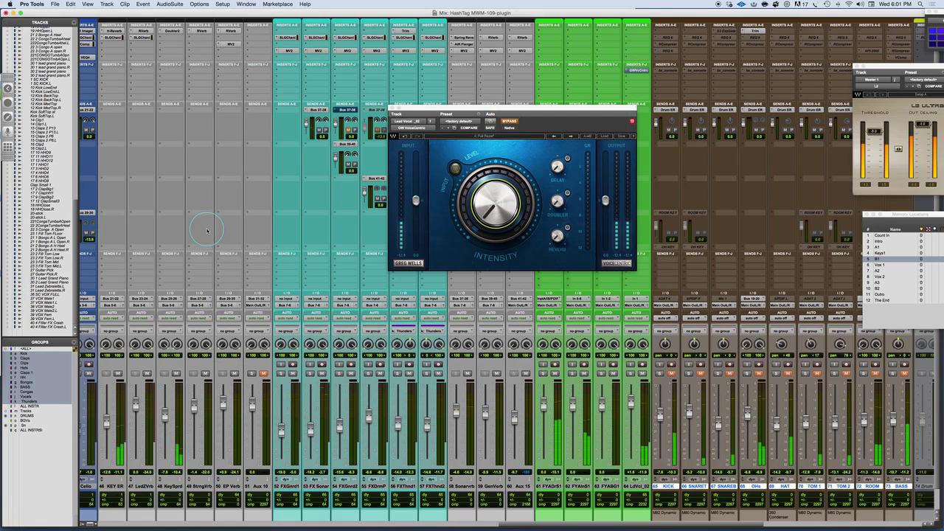
drag(571, 108, 501, 143)
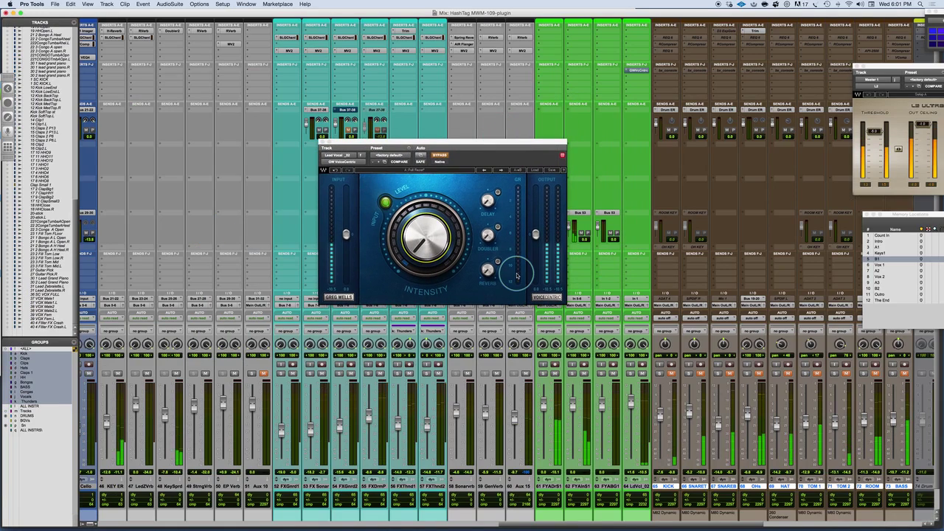
drag(503, 144, 541, 148)
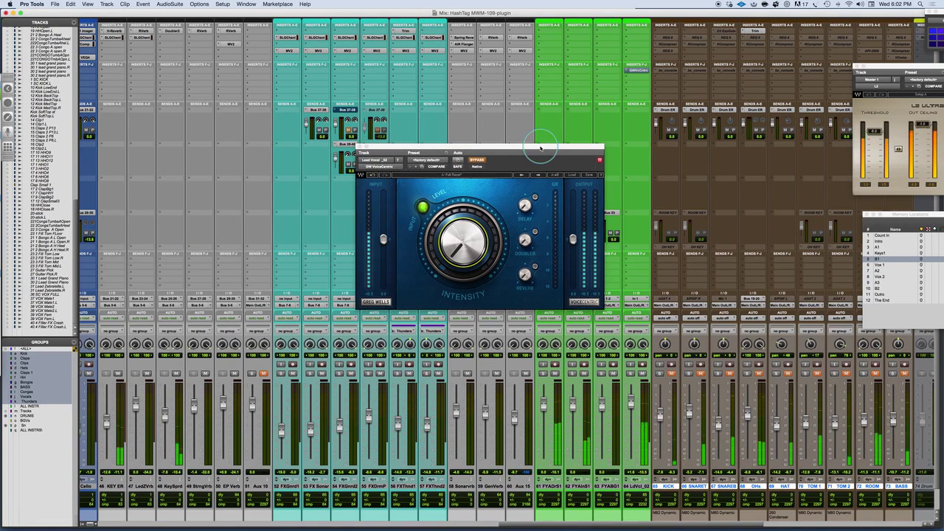
drag(541, 148, 570, 144)
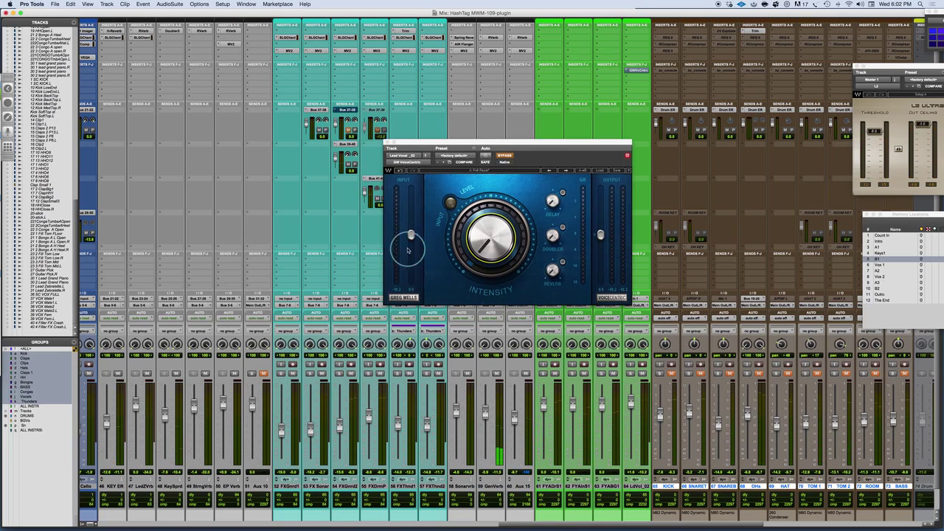
Step: Take VoiceCentric out of bypass, raise its input level slightly and lower its output level slightly
drag(412, 236, 411, 230)
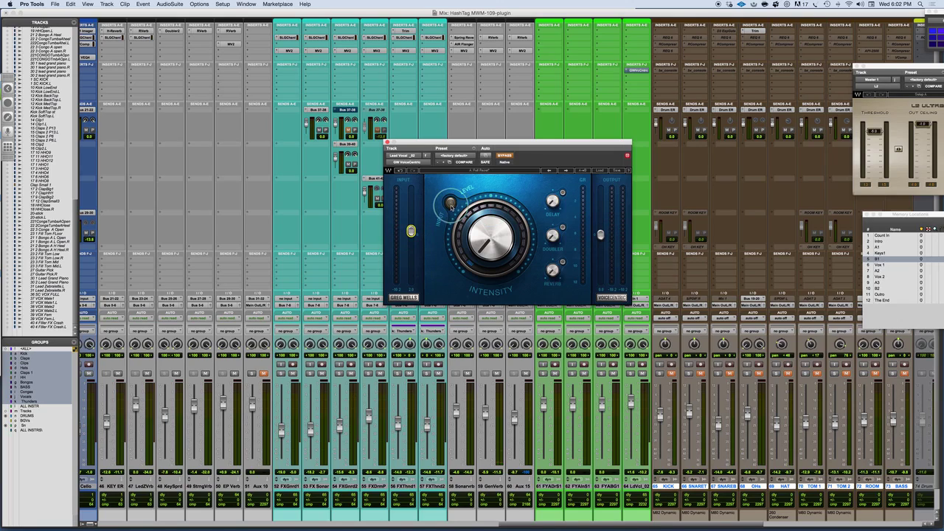
click(503, 156)
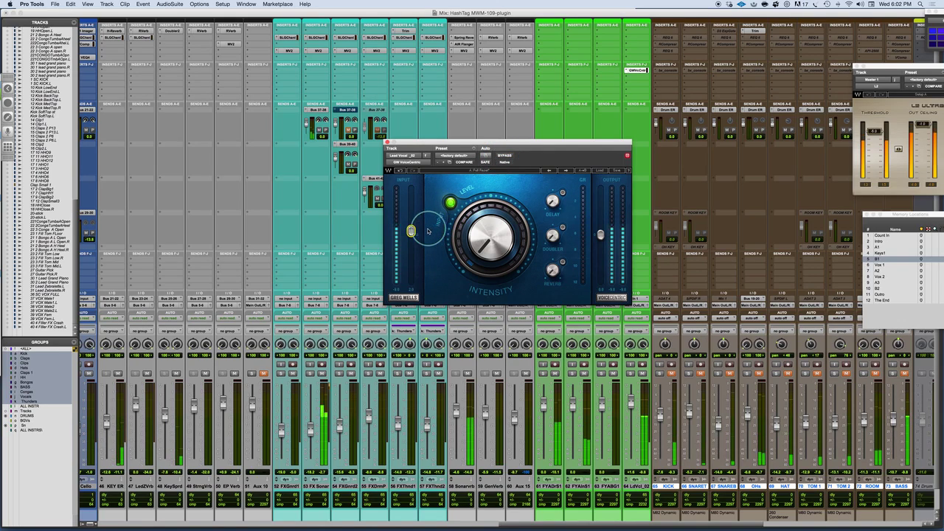
drag(411, 230, 412, 226)
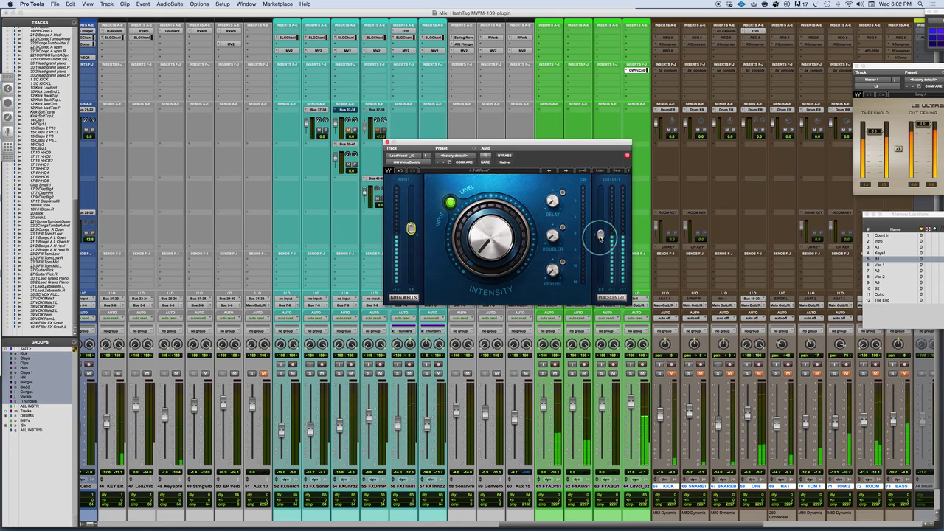
drag(598, 242, 599, 245)
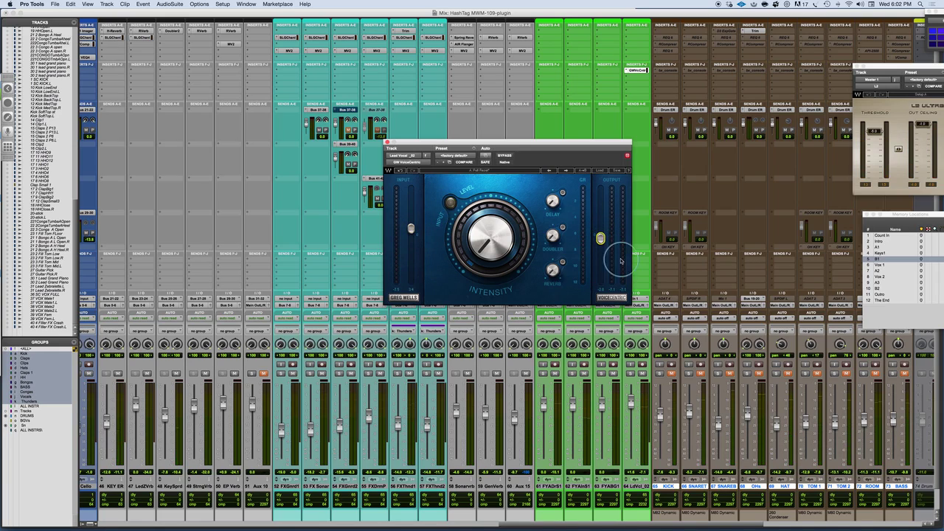
drag(601, 238, 602, 242)
Step: Solo the lead vocal track and raise the VoiceCentric Intensity knob to about the 11 o'clock position
click(634, 376)
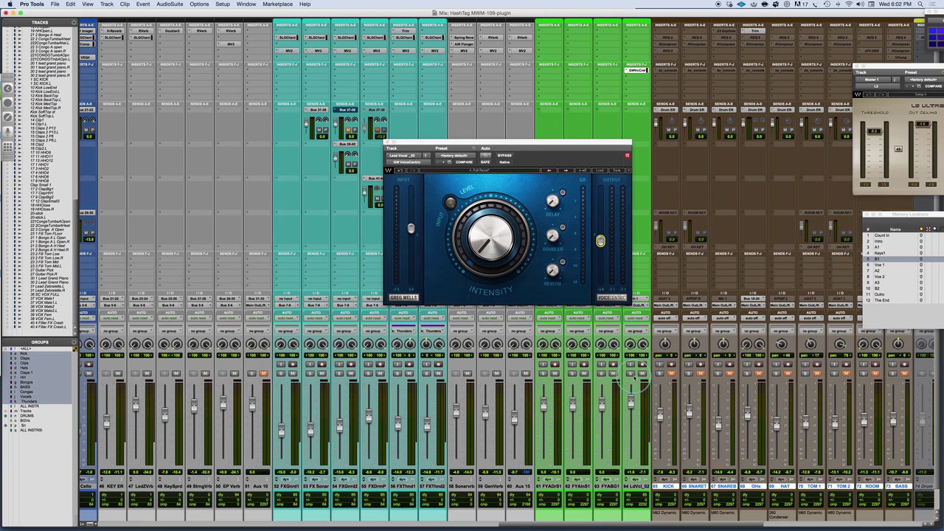
click(483, 253)
drag(484, 253, 462, 177)
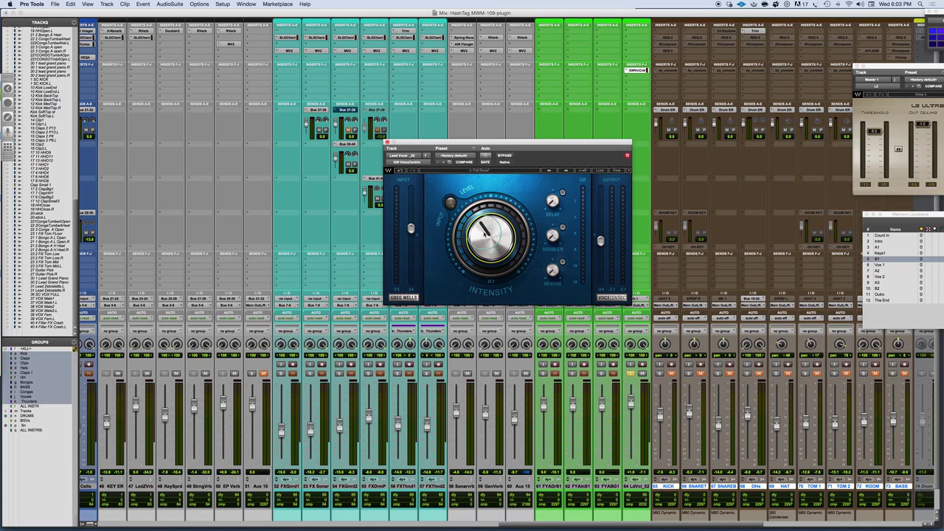
Step: Toggle the VoiceCentric bypass during playback to compare the processed and dry lead vocal, leaving the effect active
click(505, 156)
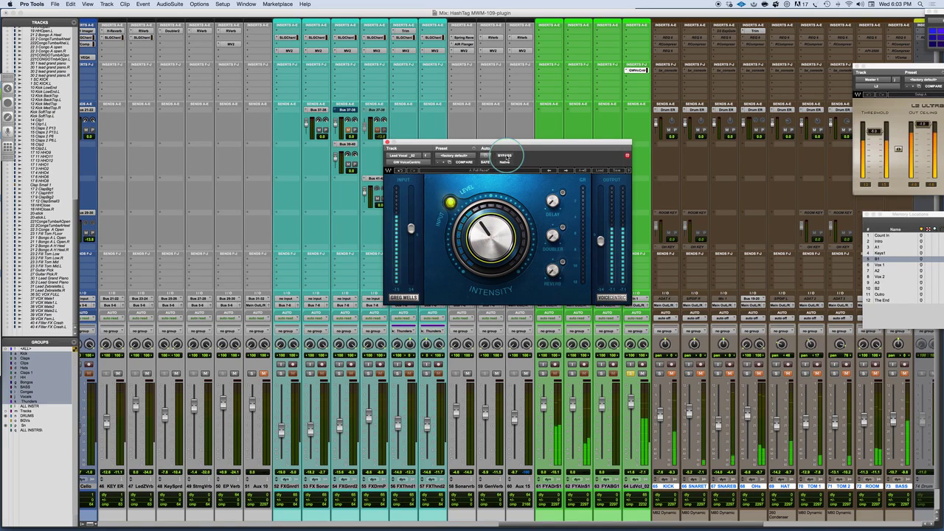
click(506, 157)
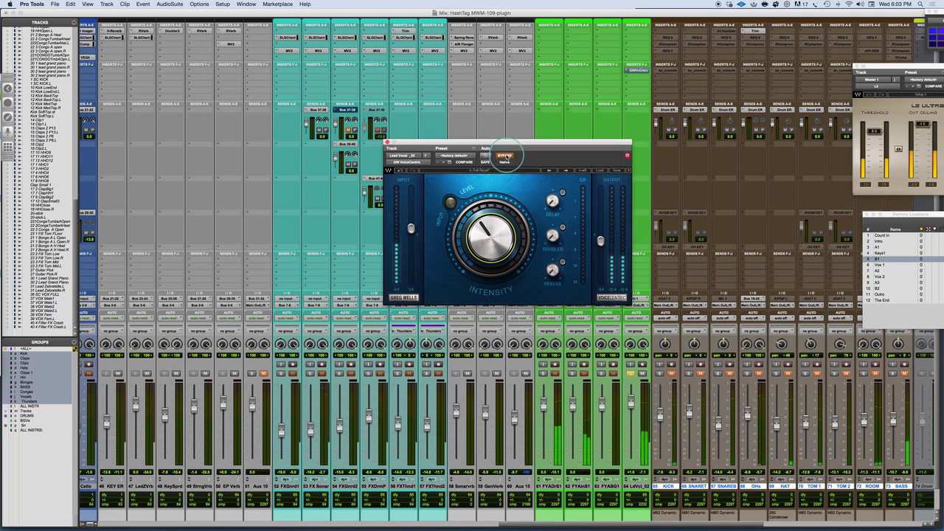
click(507, 157)
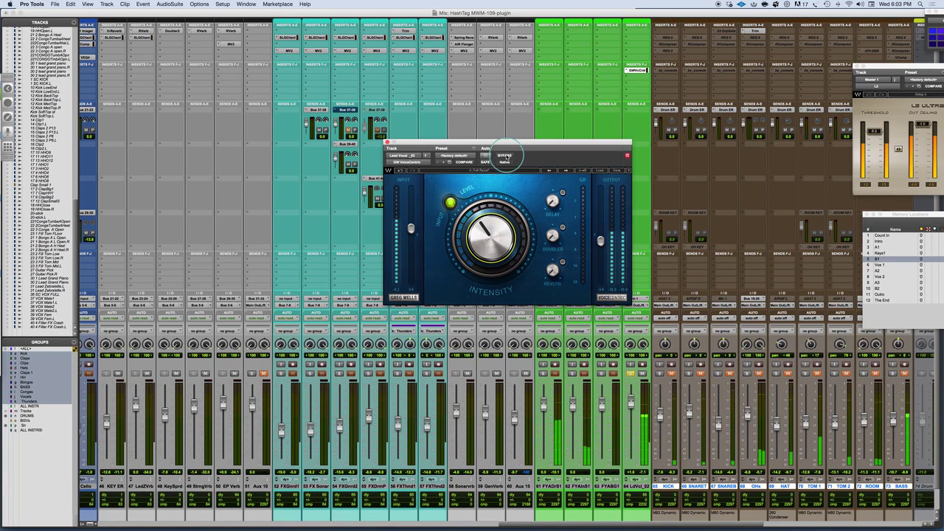
click(507, 157)
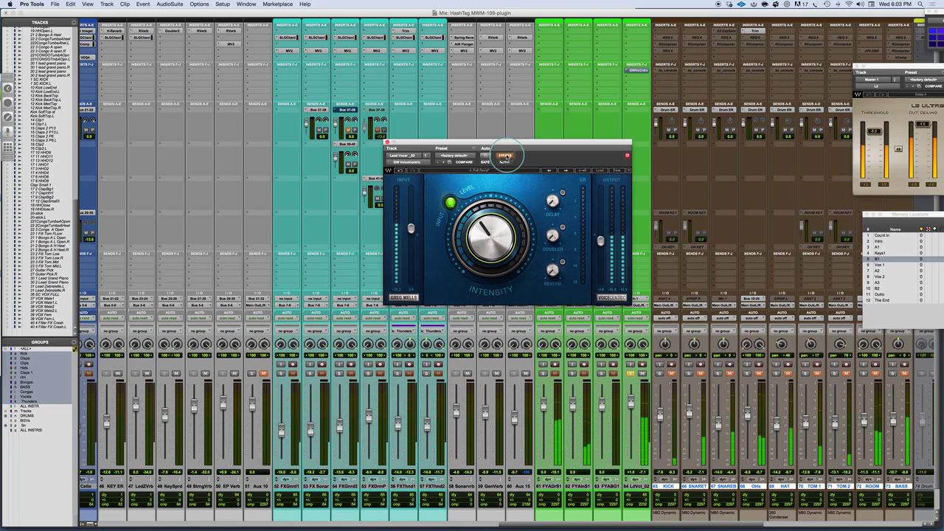
click(507, 157)
Step: Raise Intensity to about the 2 o'clock position and compare the lead vocal with and without bypass
mouse_move(480, 243)
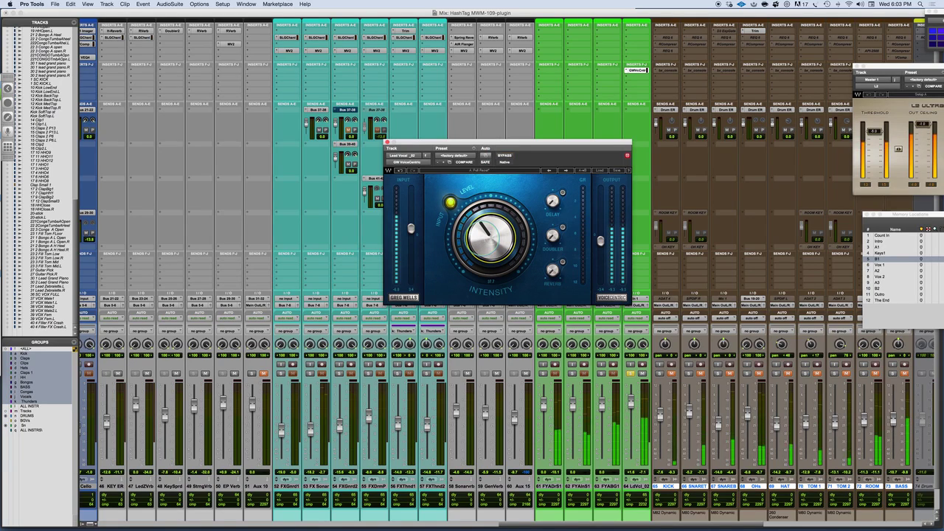
drag(481, 239, 485, 180)
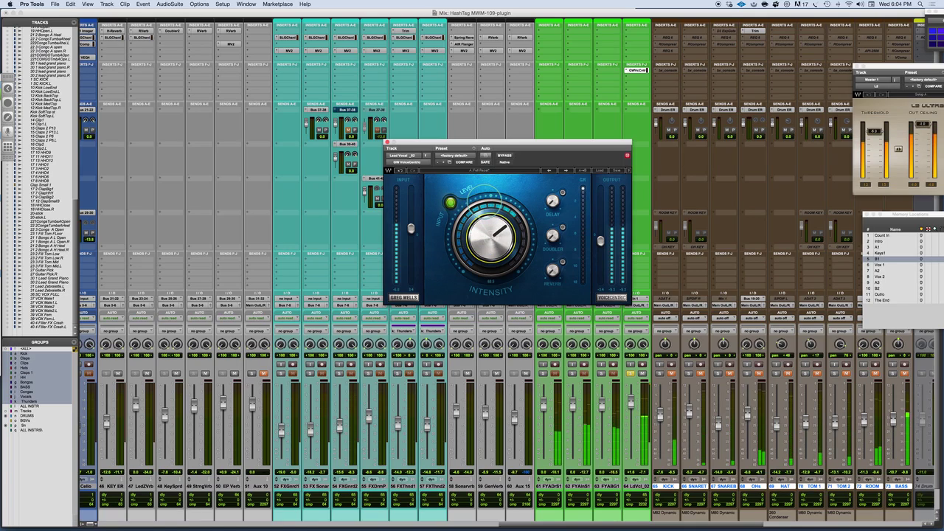
drag(481, 238, 505, 155)
click(504, 155)
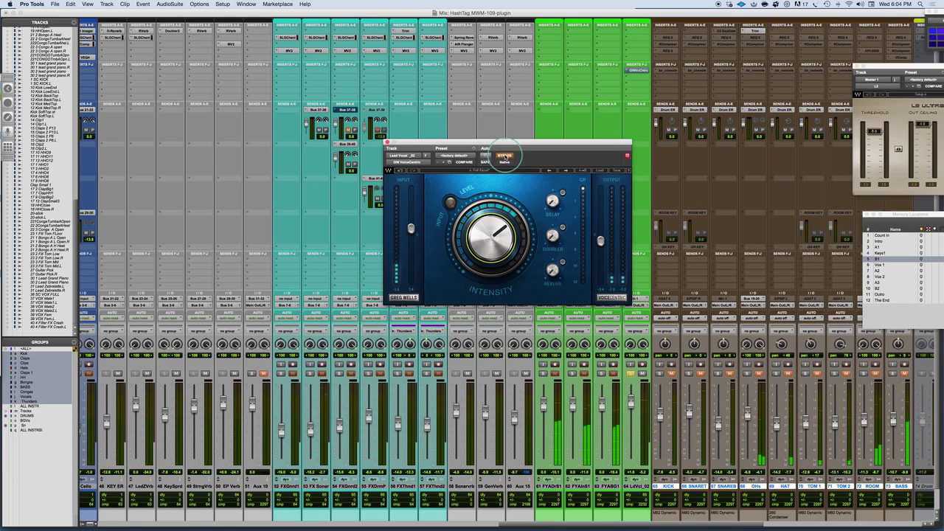
click(505, 156)
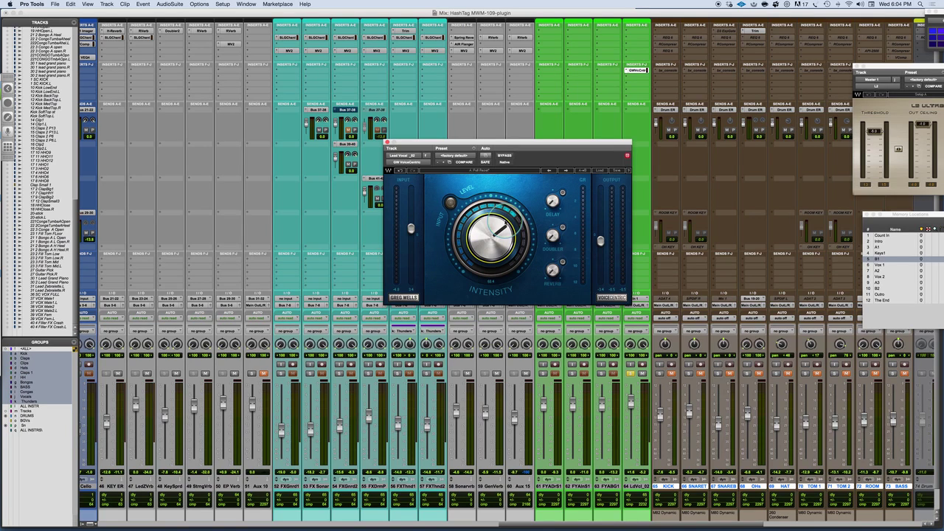
Step: Show the Edit window, play the last lead vocal clip from bar 19, and toggle the plugin bypass for comparison
key(super+equal)
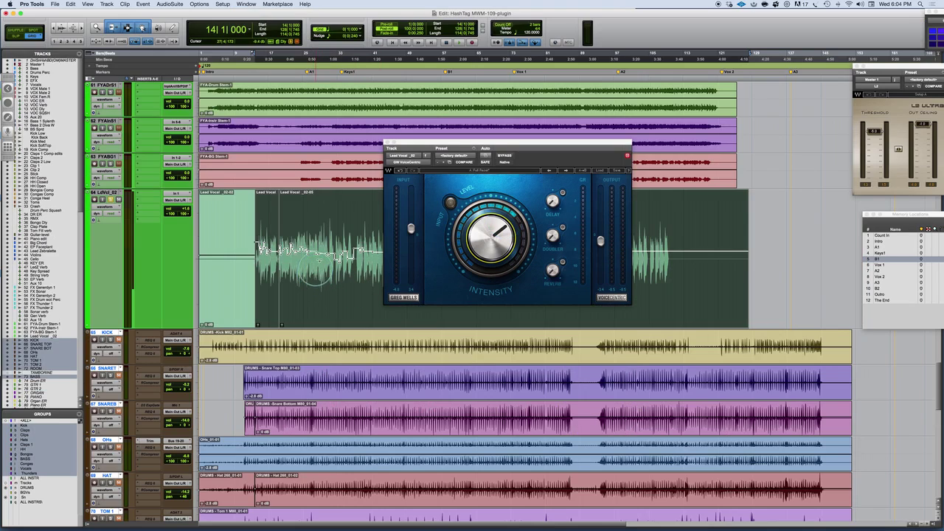
double_click(324, 233)
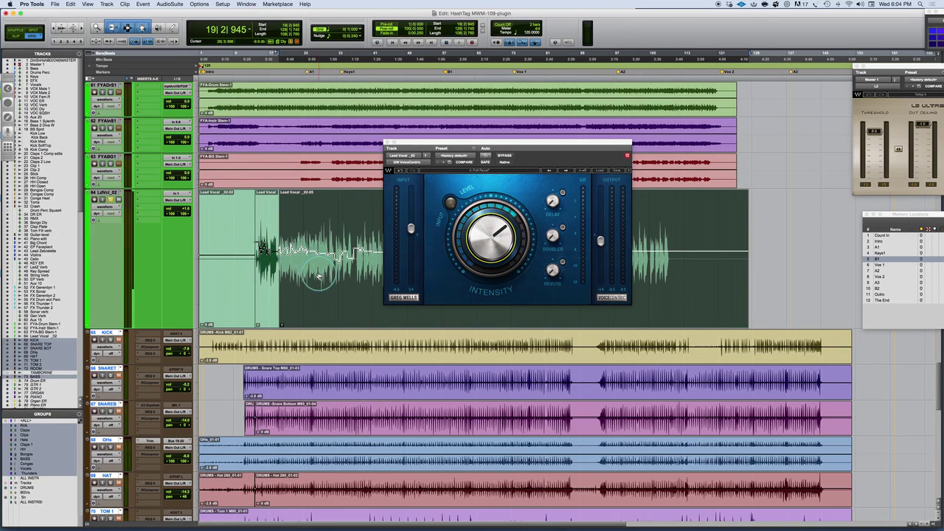
key(space)
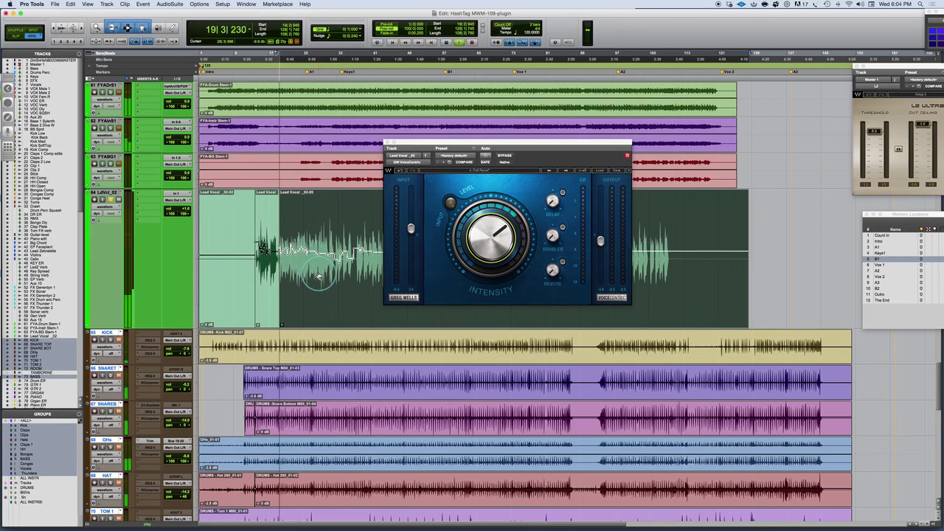
click(505, 156)
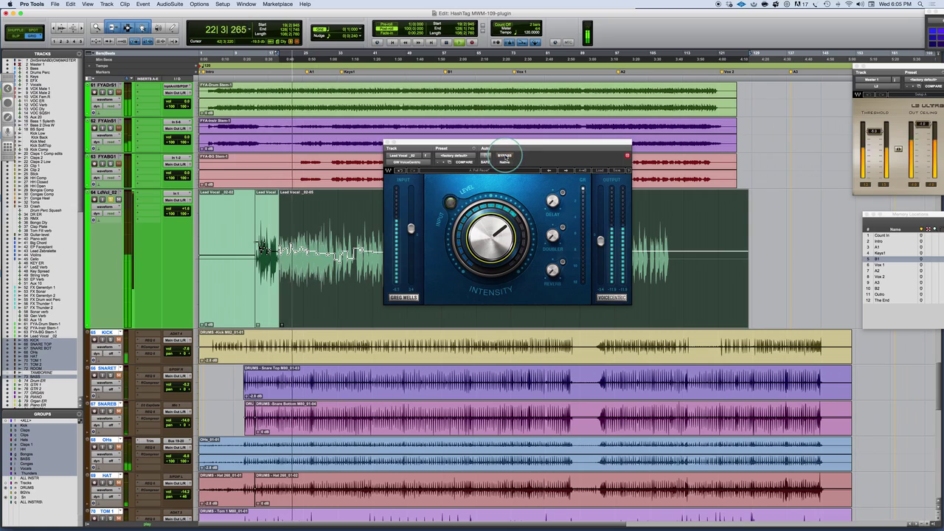
click(506, 157)
Step: Turn Intensity up to maximum and toggle the bypass to compare the heavily processed and dry lead vocal
click(476, 278)
drag(477, 277, 477, 235)
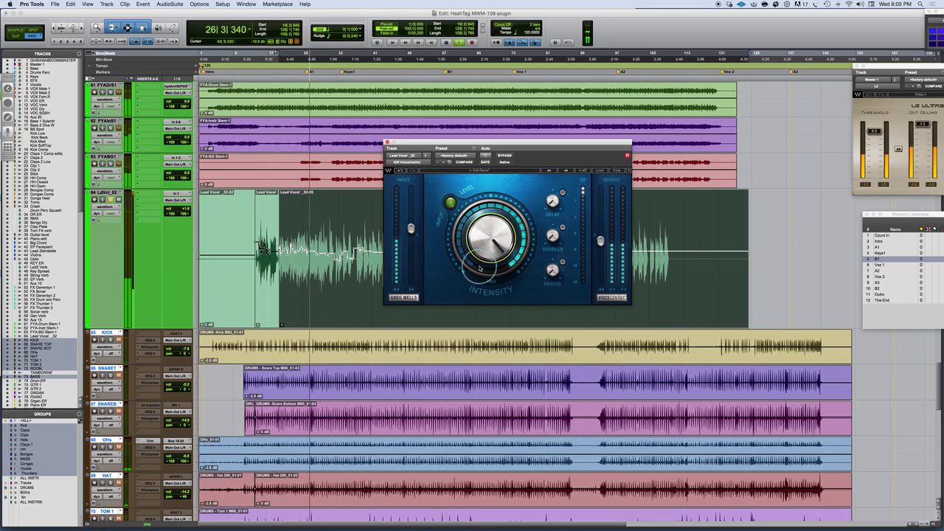
click(505, 155)
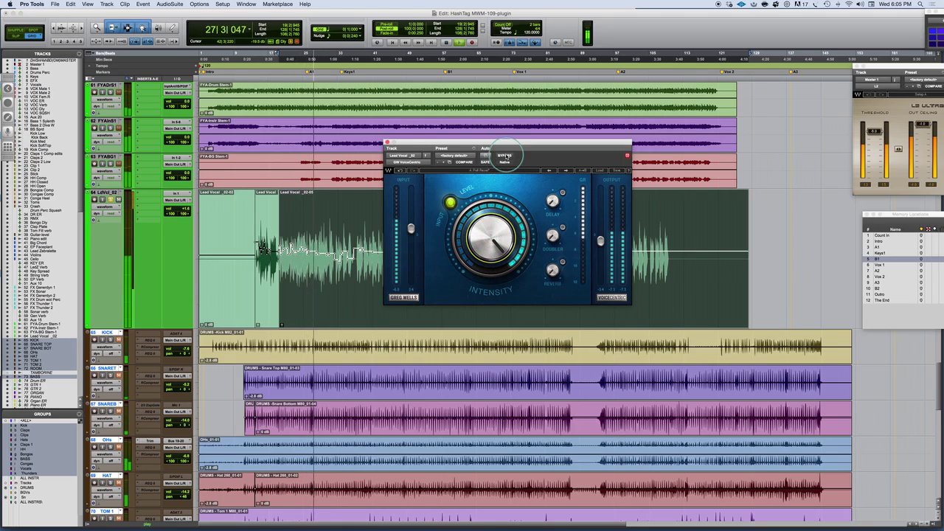
click(505, 156)
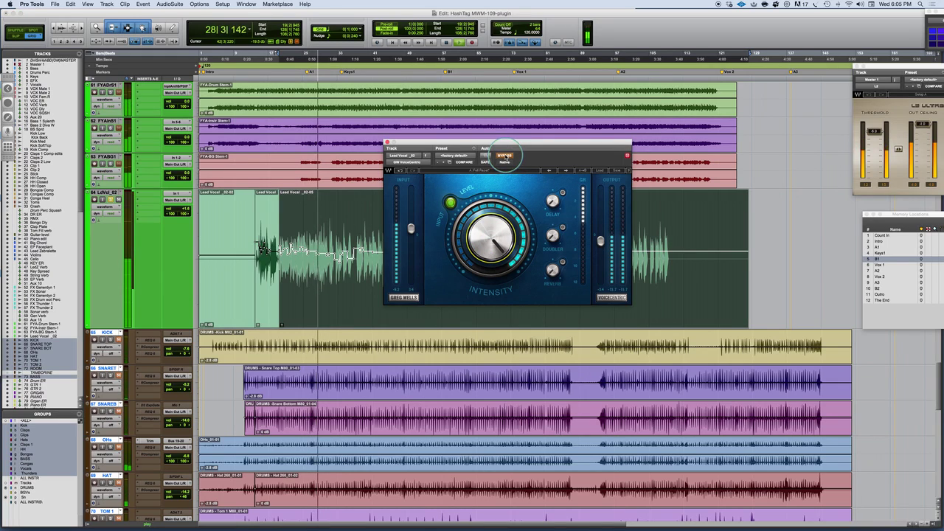
click(506, 157)
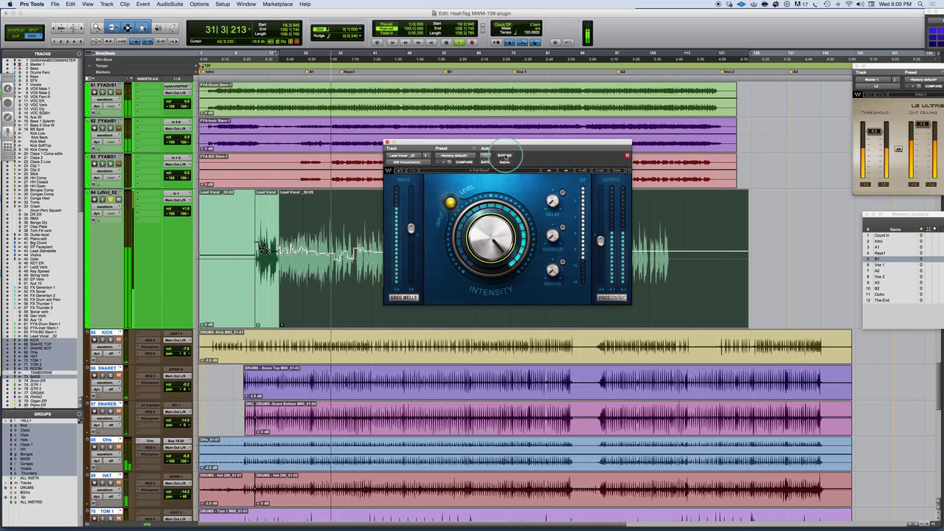
Step: Lower Intensity to just below the 12 o'clock position and compare the lead vocal with and without bypass during playback
key(space)
drag(513, 246, 516, 222)
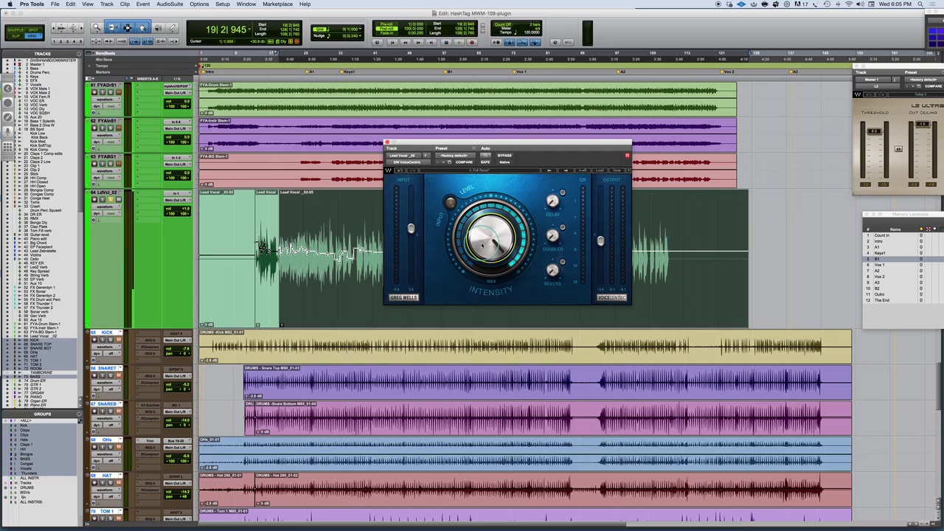
drag(483, 245, 480, 237)
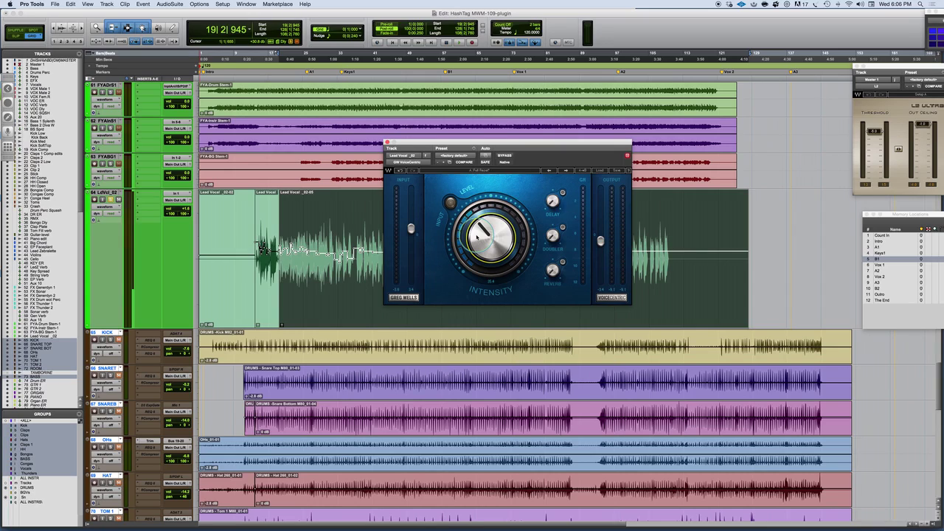
key(space)
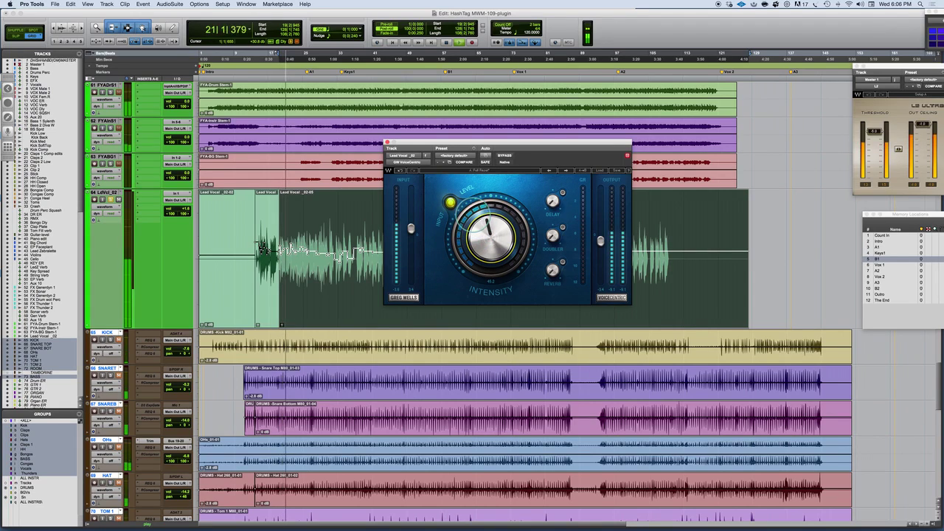
click(505, 156)
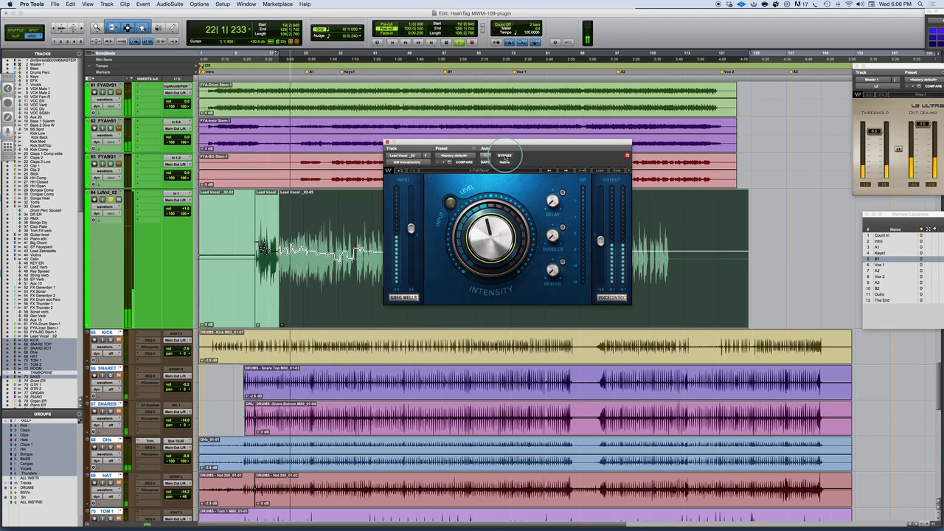
click(504, 156)
Step: Unsolo the lead vocal, show the Mix window and set the lead vocal fader to +1.1 dB
click(109, 199)
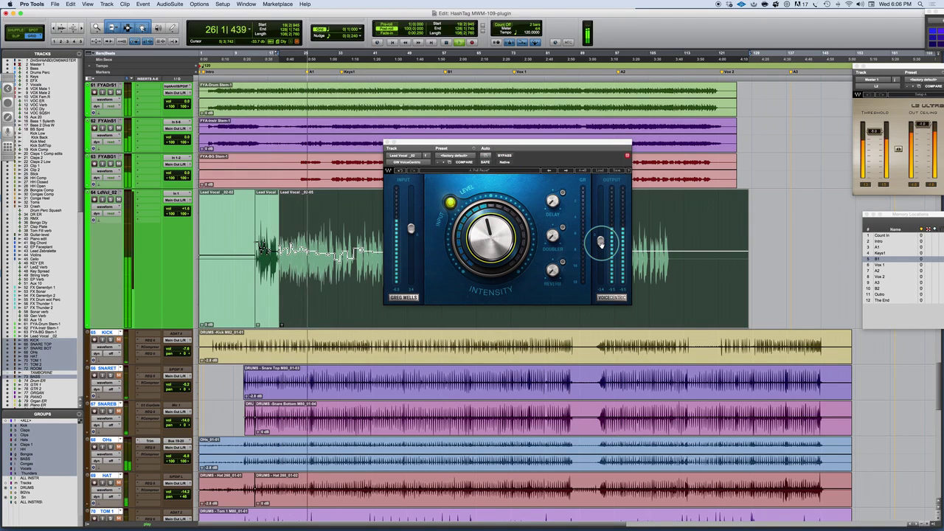
key(super+equal)
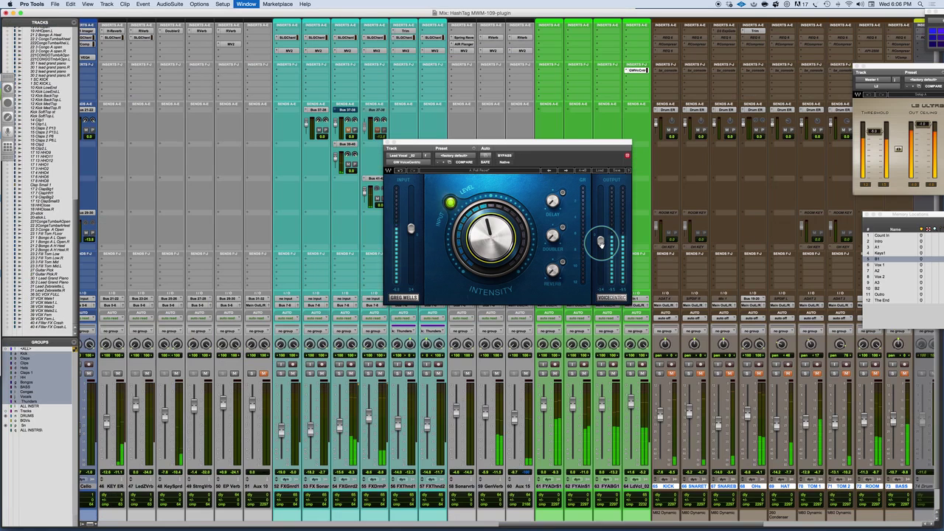
alt+click(632, 407)
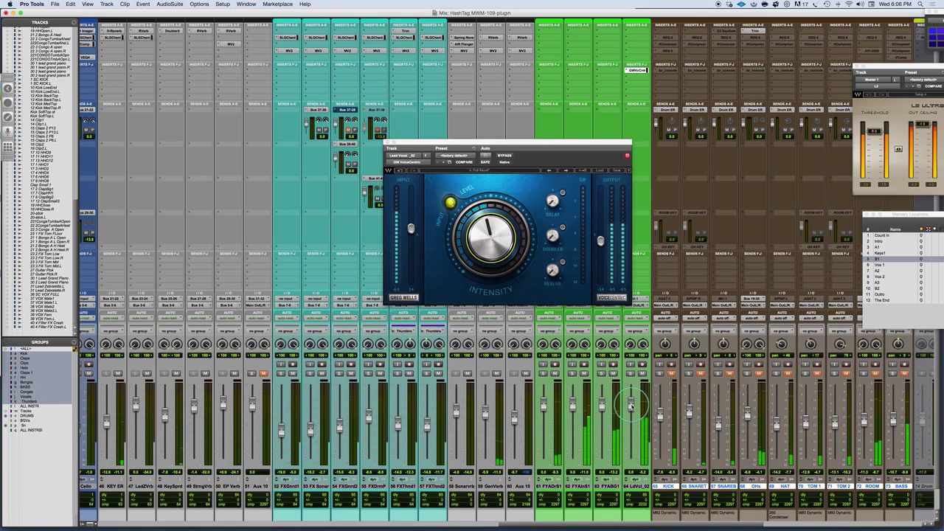
drag(632, 406, 632, 404)
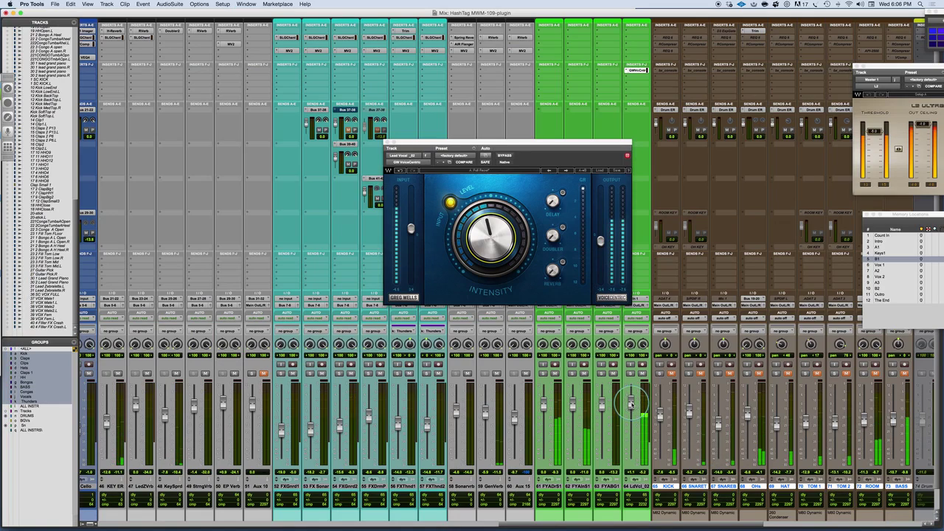
Step: Toggle the VoiceCentric bypass to compare the processed and dry lead vocal within the full mix, leaving the effect active
click(505, 155)
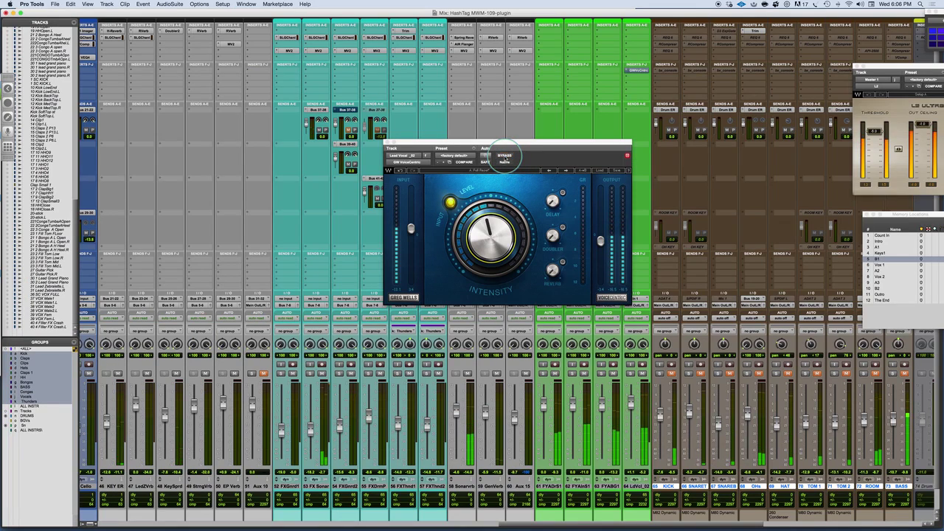
click(504, 156)
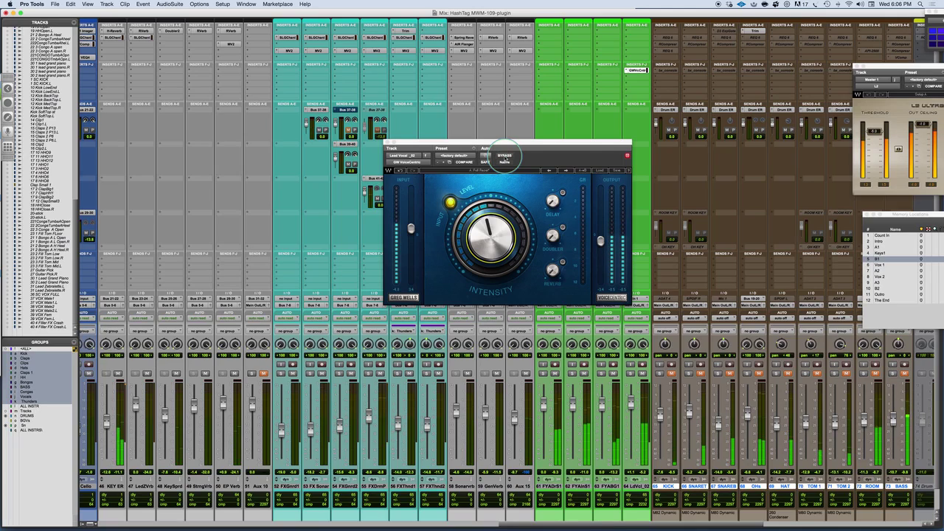
click(505, 156)
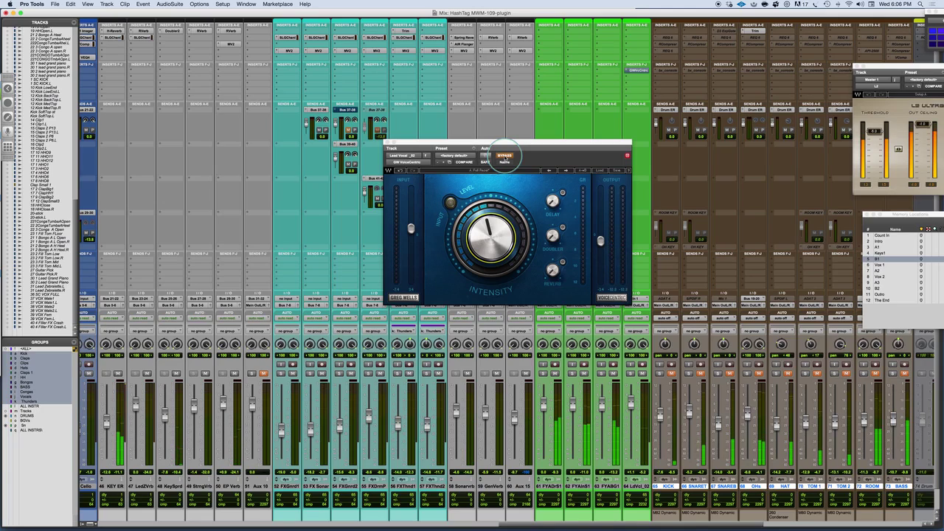
click(505, 155)
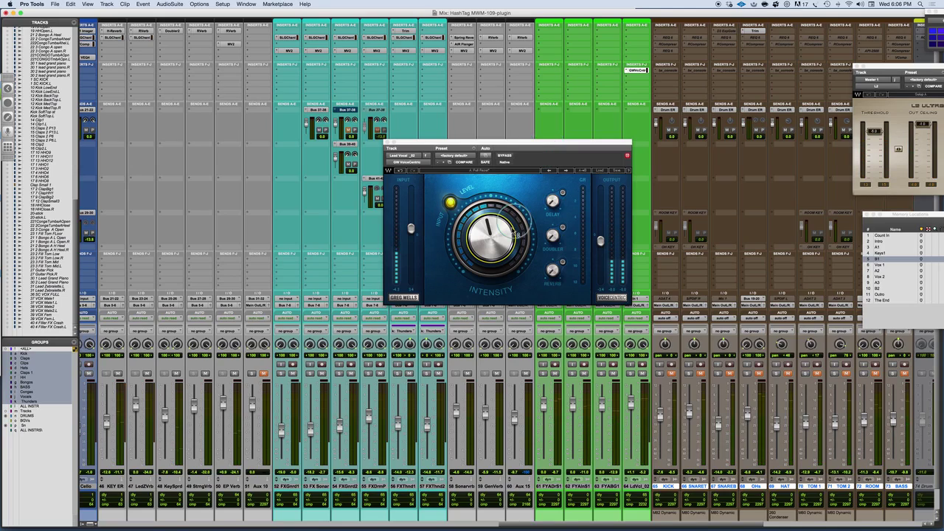
Step: Turn on VoiceCentric's Delay and raise its amount to about the 12 o'clock position during playback
click(562, 194)
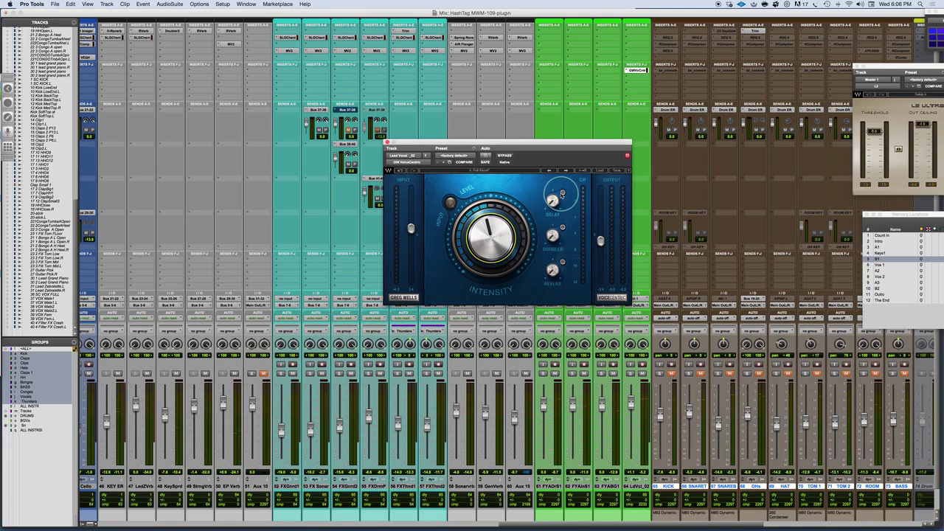
drag(562, 194, 555, 209)
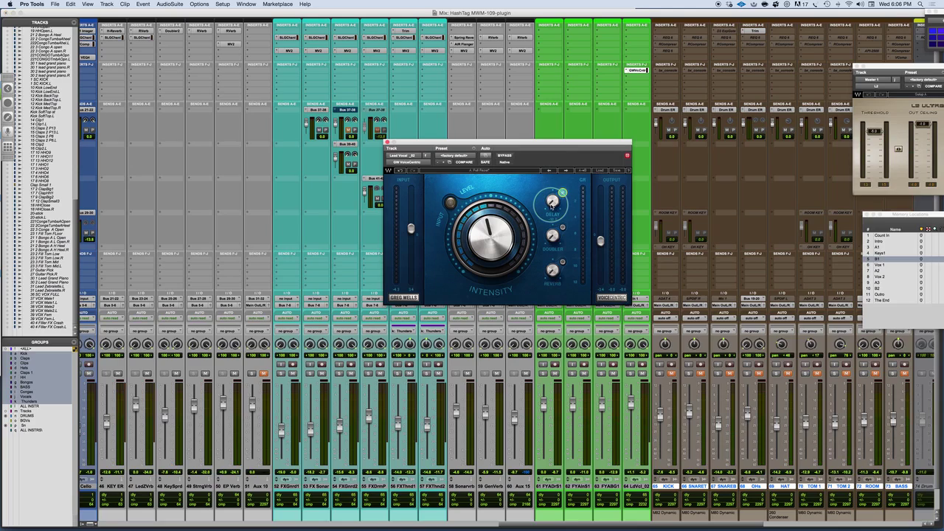
drag(549, 203, 547, 157)
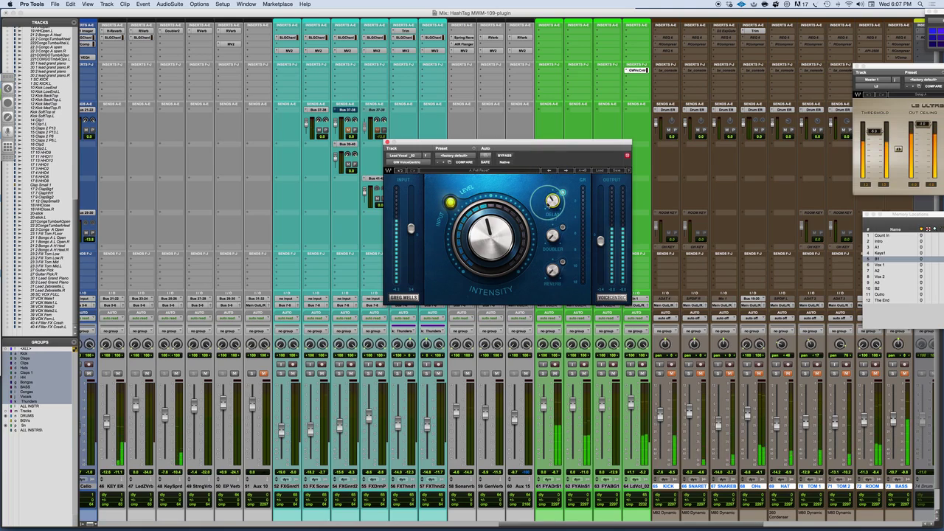
drag(549, 200, 549, 181)
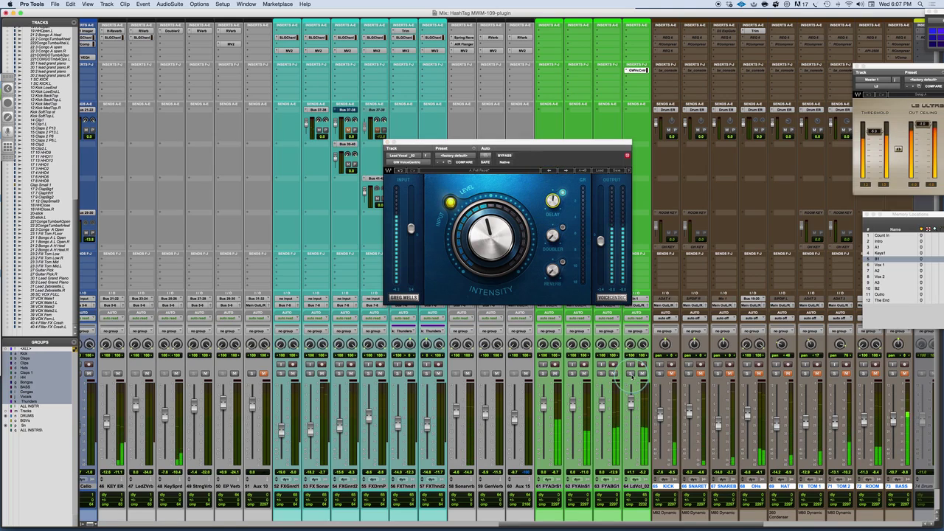
Step: Audition several different Delay amounts on the soloed lead vocal
mouse_move(546, 199)
mouse_down()
mouse_move(550, 184)
mouse_move(549, 199)
mouse_up()
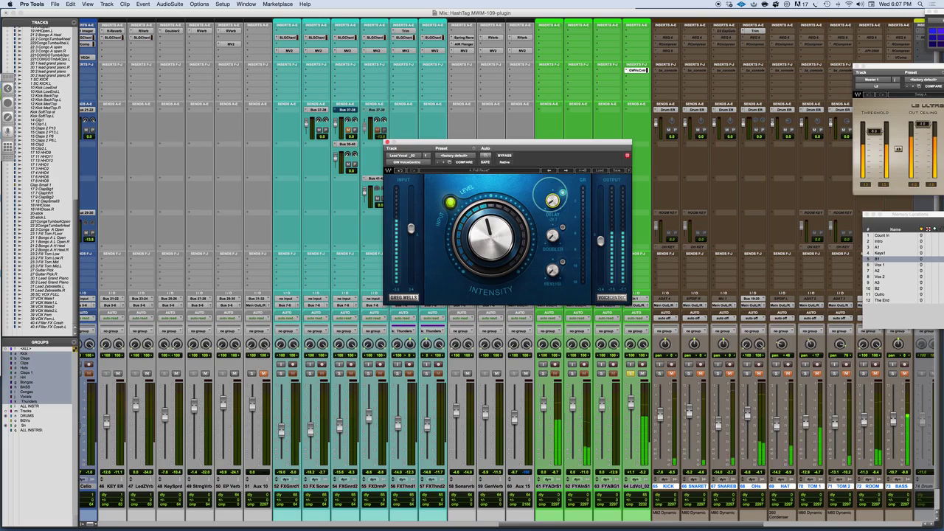
drag(549, 194, 548, 186)
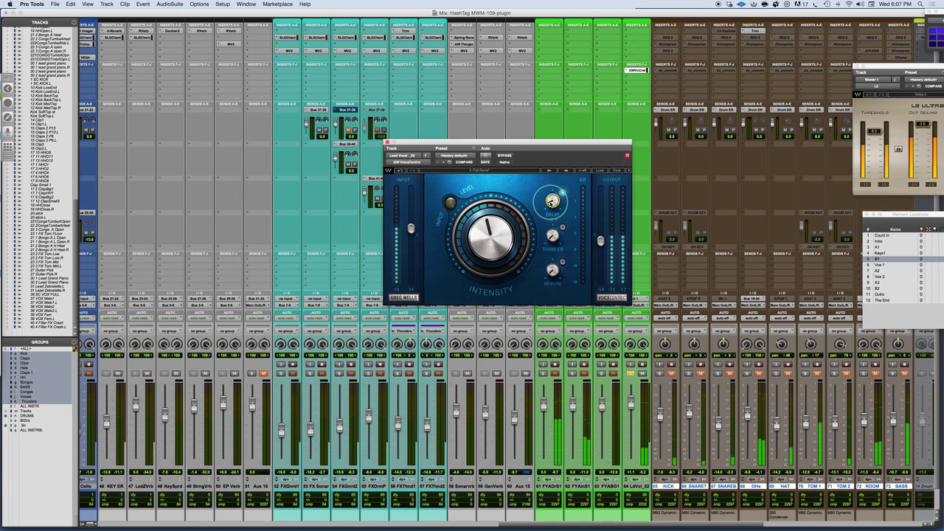
drag(552, 202, 558, 153)
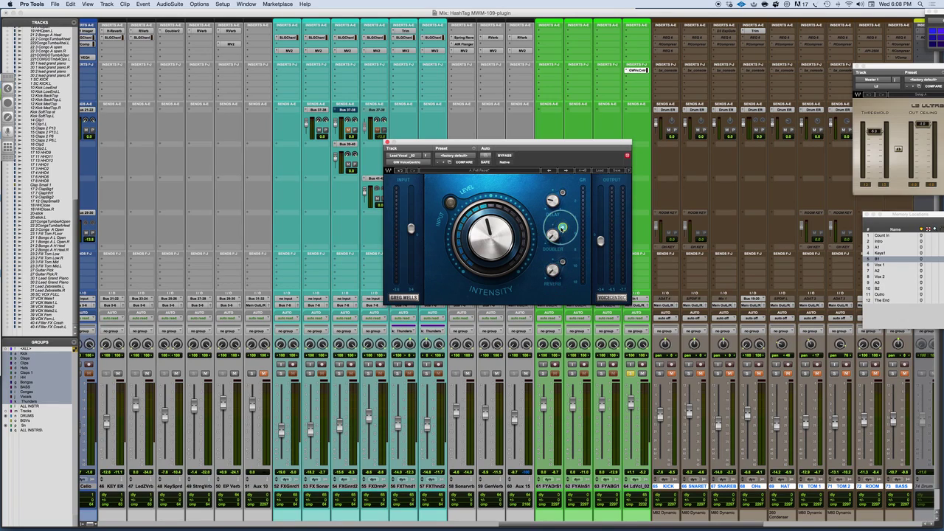
Step: Play the soloed lead vocal with the Doubler on and try several low and high Doubler amounts
key(space)
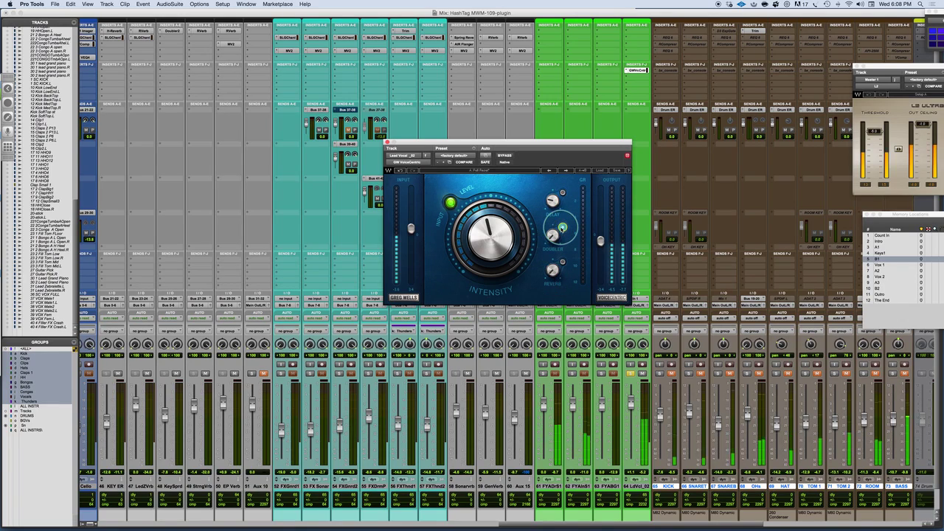
drag(554, 236, 548, 227)
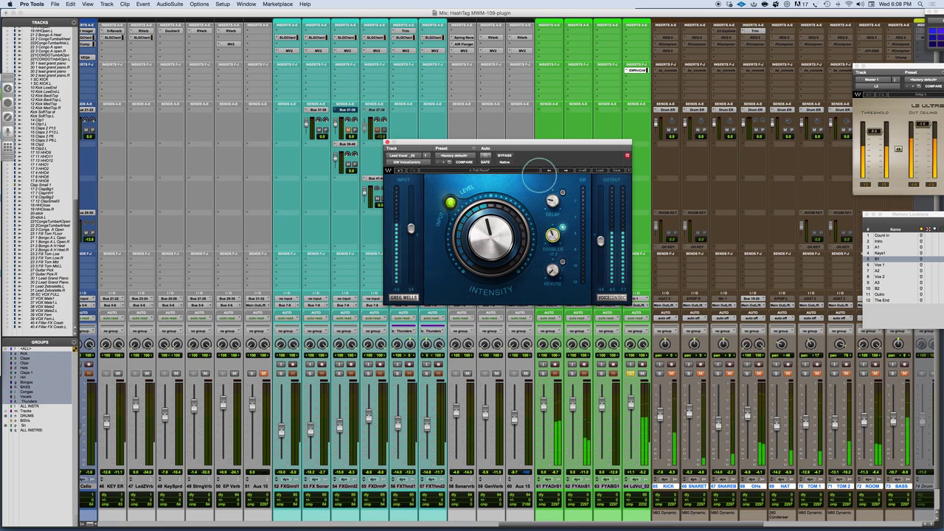
drag(552, 237, 553, 192)
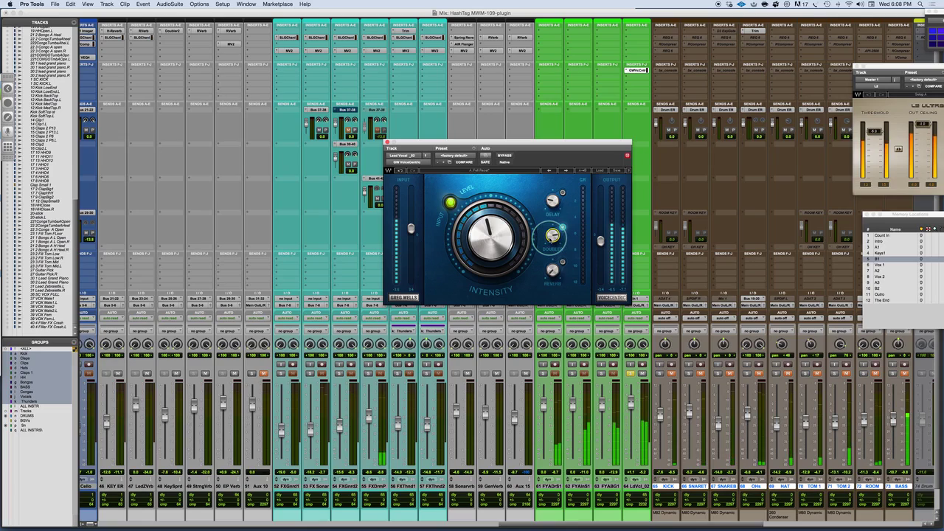
drag(550, 238, 549, 258)
Step: Switch the Doubler off and on to compare the lead vocal, and reduce the Doubler amount
key(space)
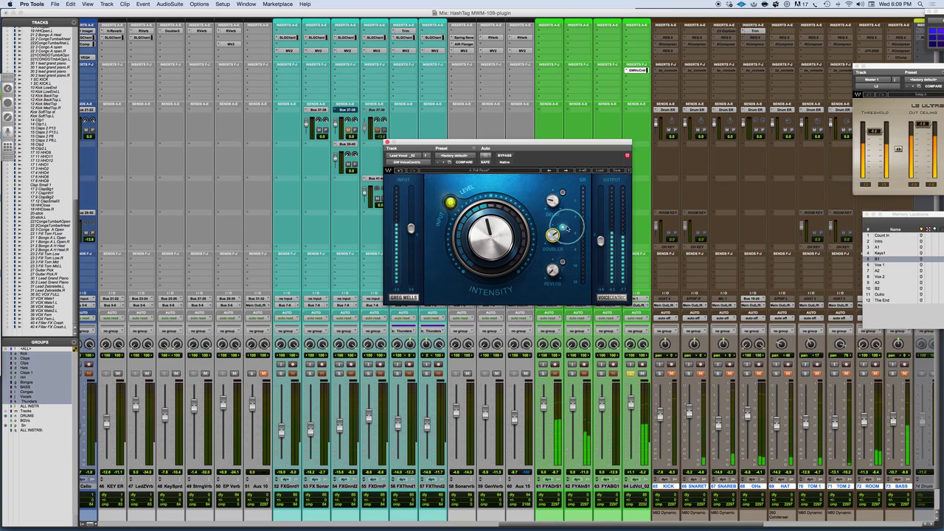
click(564, 228)
click(562, 228)
drag(552, 237, 549, 248)
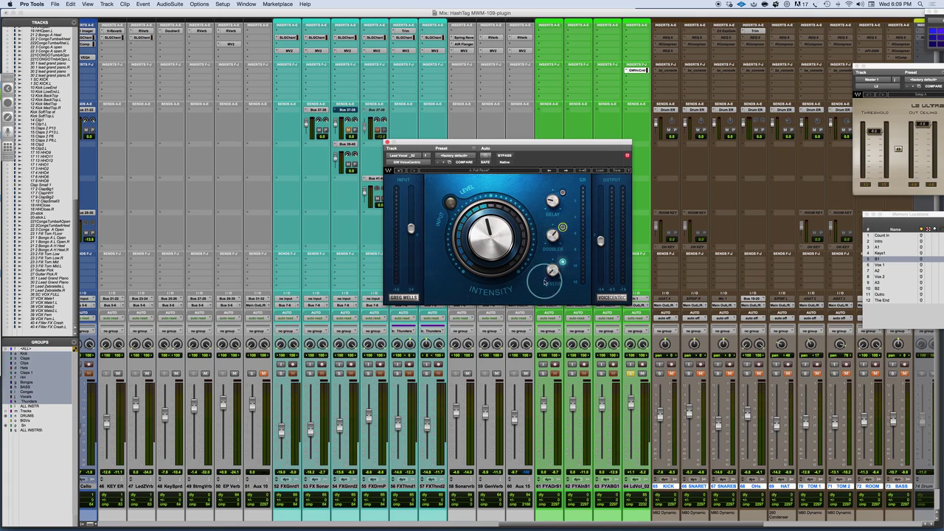
Step: Try several Reverb amounts on the soloed lead vocal, finishing at about the 12 o'clock position
drag(550, 275, 540, 250)
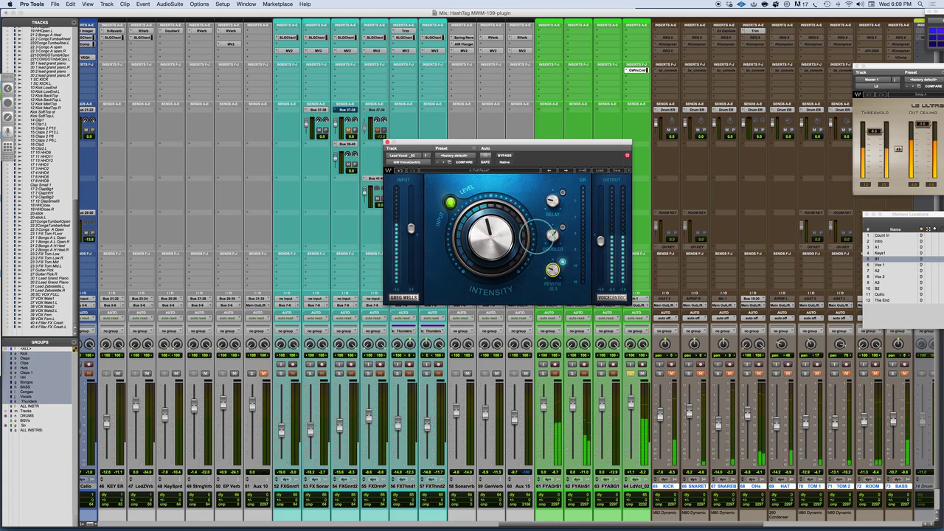
drag(551, 273, 549, 260)
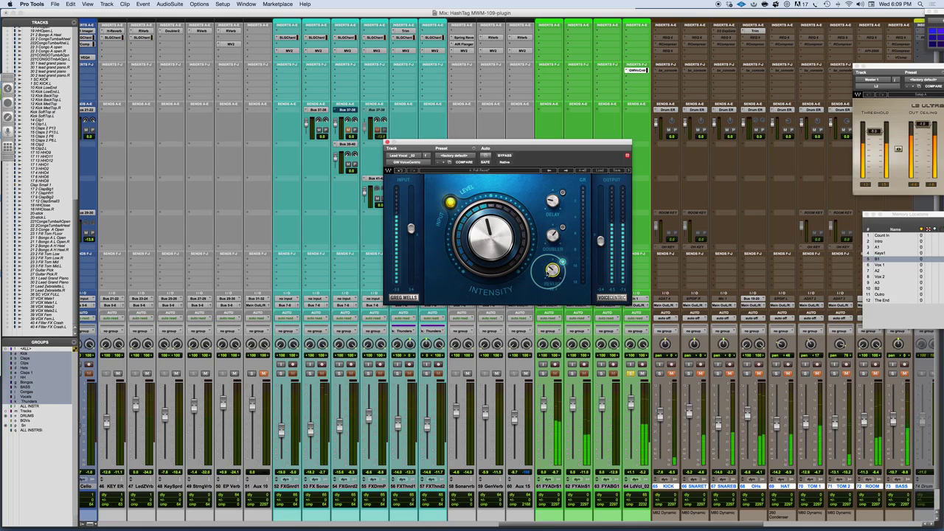
drag(548, 271, 548, 256)
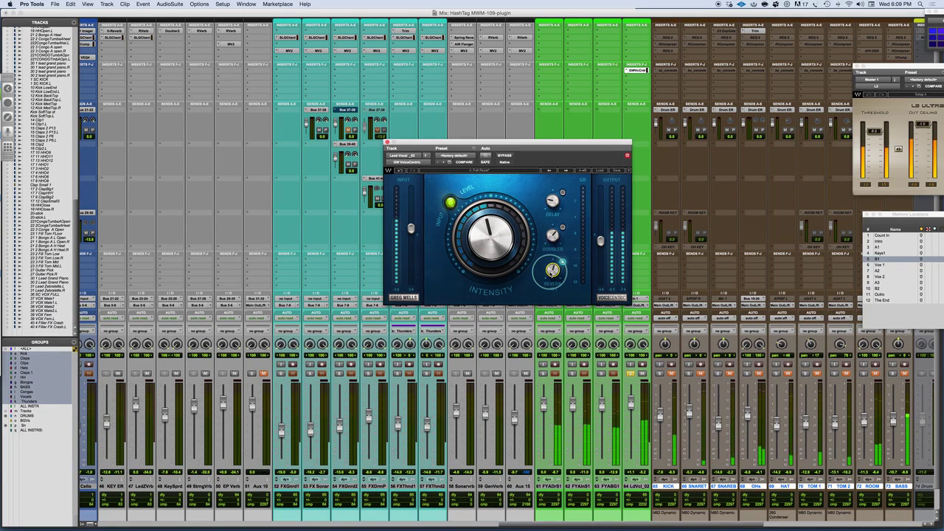
drag(550, 270, 548, 259)
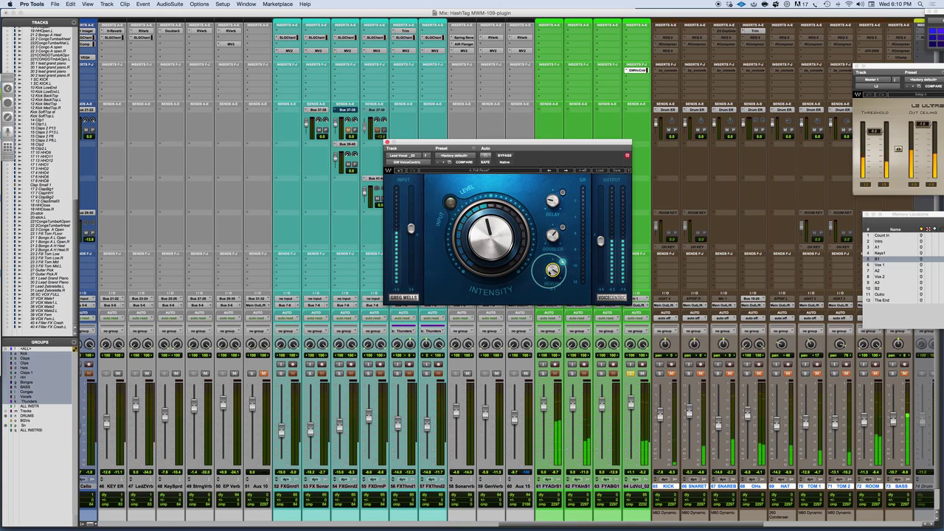
drag(549, 279, 549, 260)
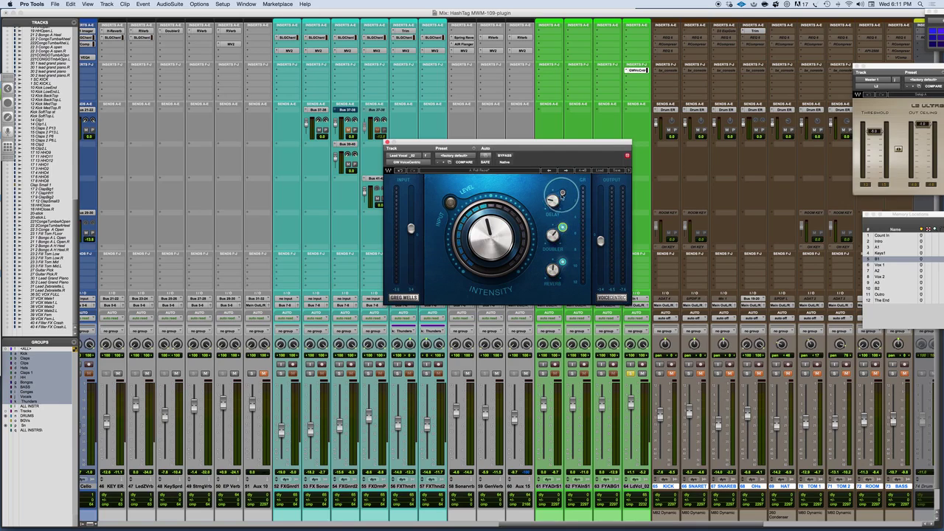
Step: During playback, set the Doubler to about 12 o'clock and add Delay at about 10 o'clock alongside the Reverb
key(space)
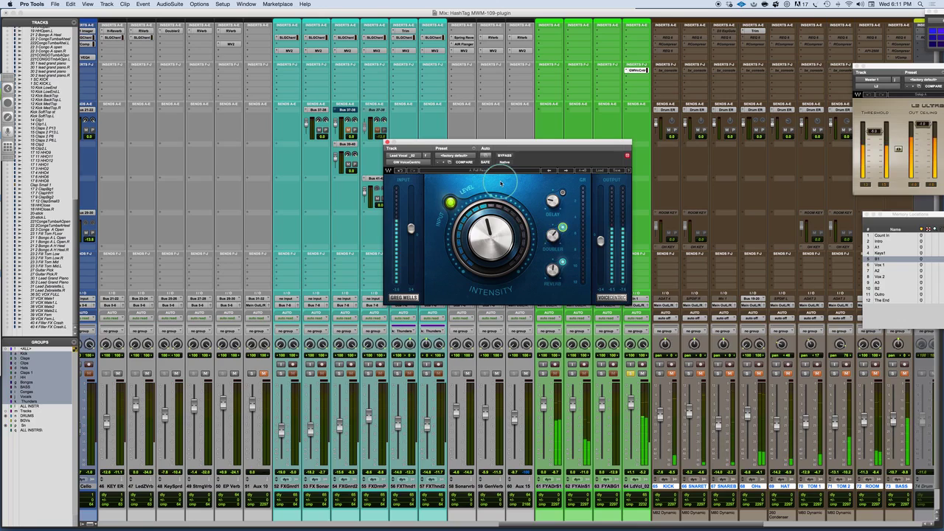
mouse_move(554, 236)
mouse_down()
mouse_move(549, 223)
mouse_move(552, 252)
mouse_move(552, 236)
mouse_up()
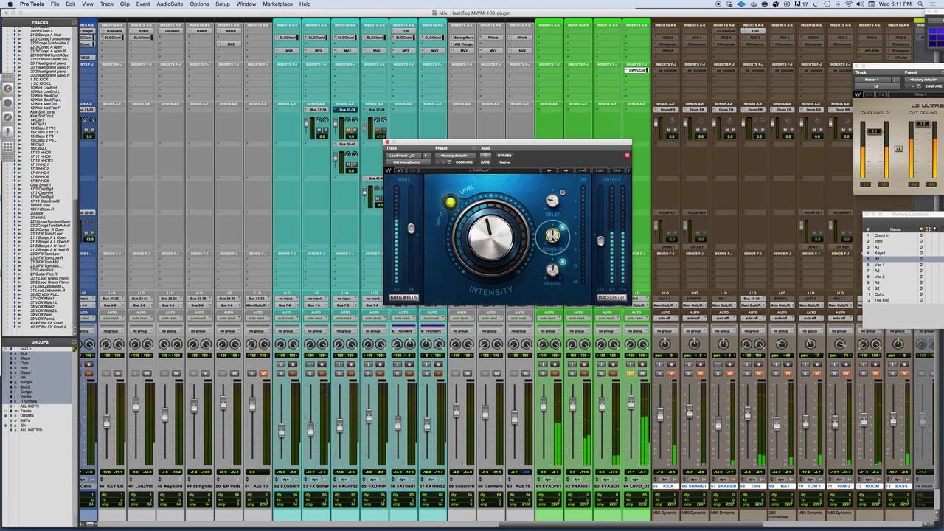
click(564, 194)
click(563, 193)
click(564, 193)
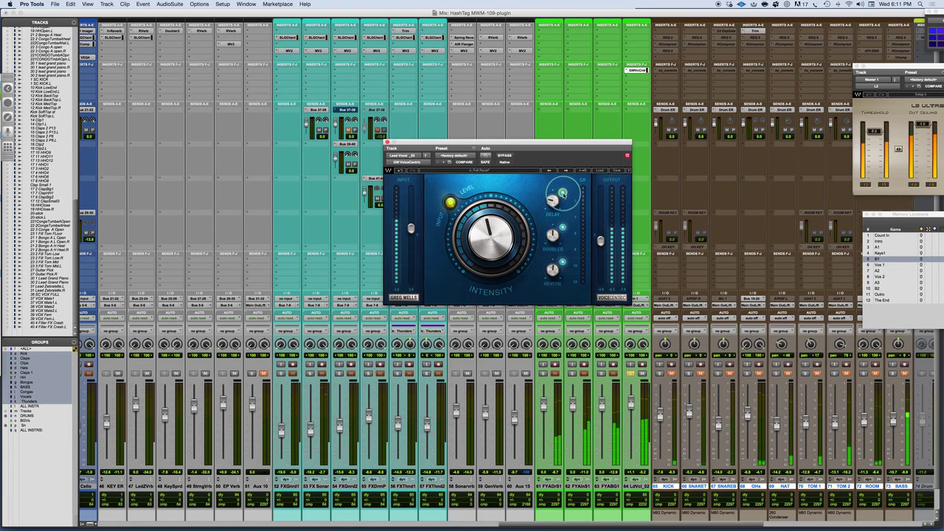
drag(550, 202, 549, 194)
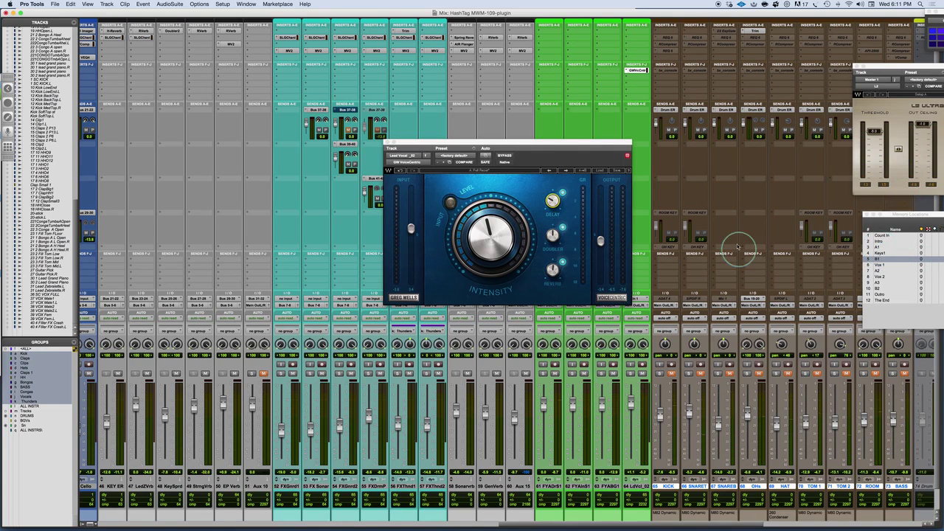
Step: Show the Edit window and select the short lead vocal clip that starts at bar 14
key(super+equal)
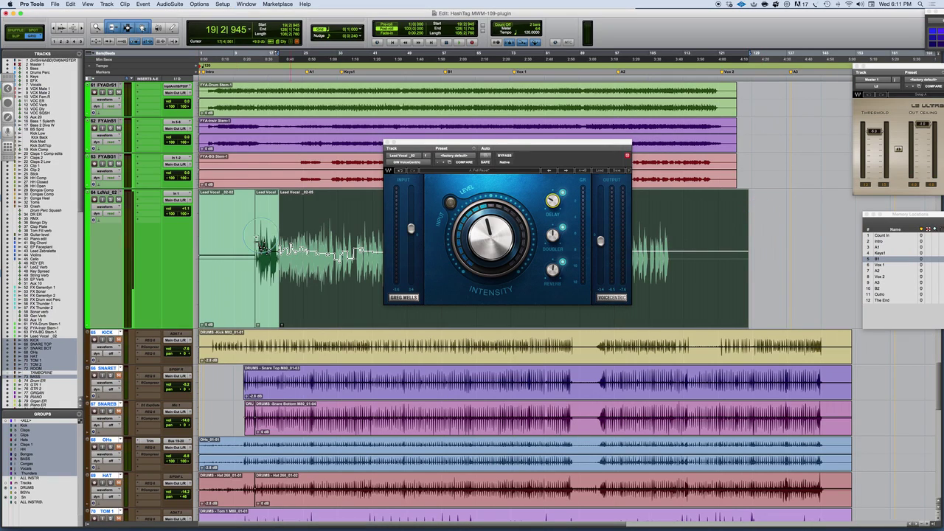
click(266, 303)
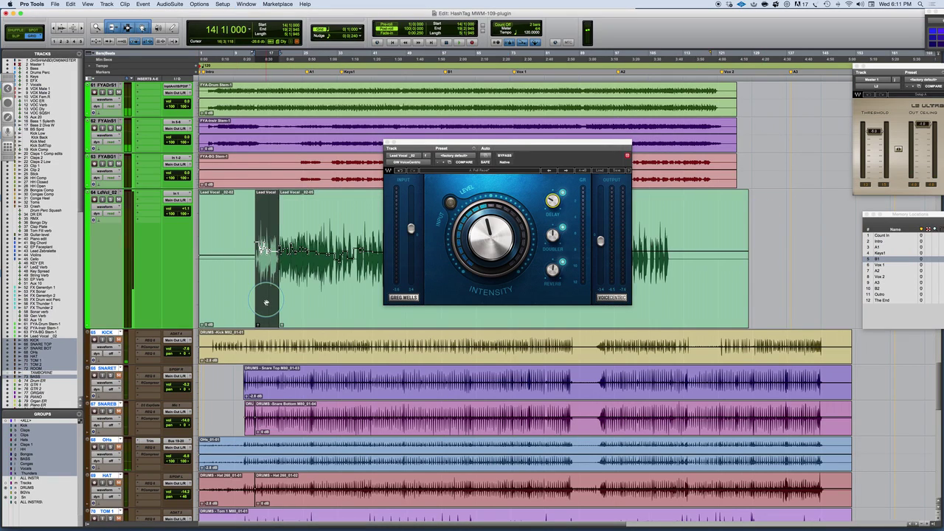
Step: Play the selected vocal passage with the Mix window shown and raise the Reverb amount to about 1 o'clock
key(space)
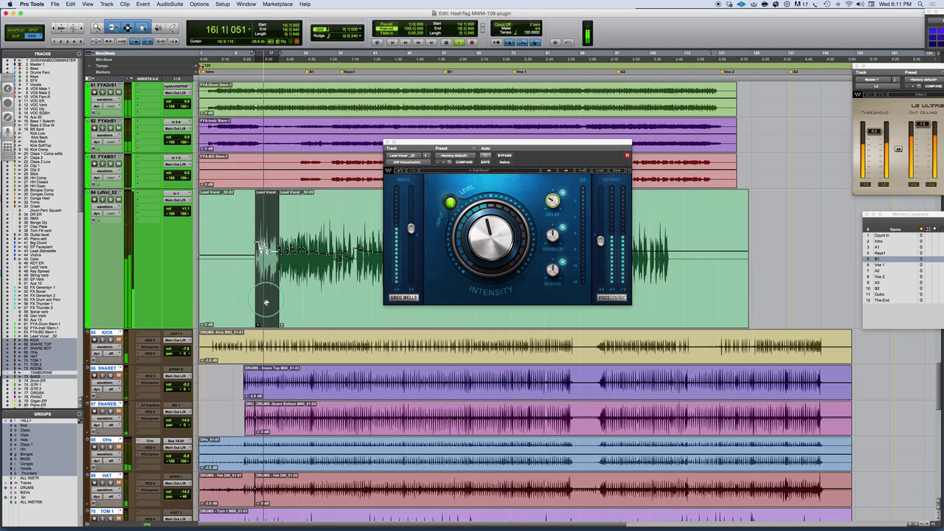
key(super+equal)
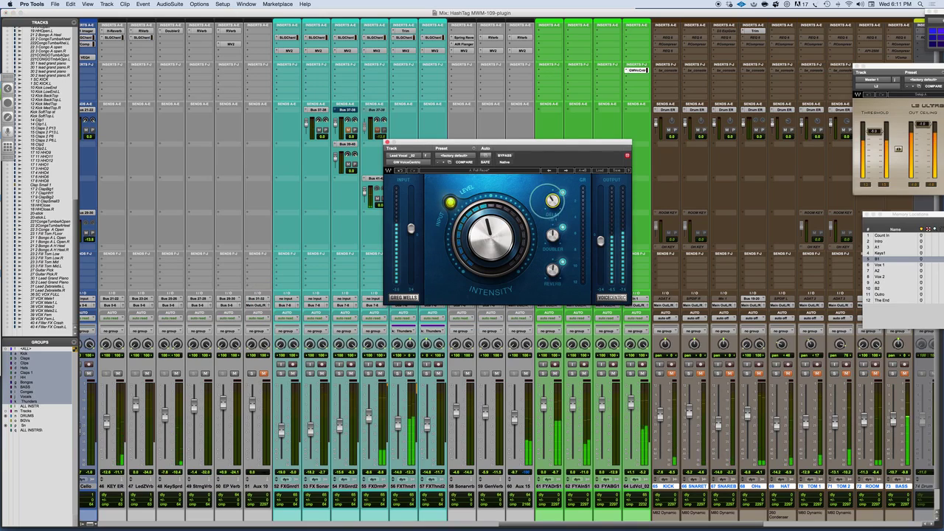
drag(551, 271, 546, 254)
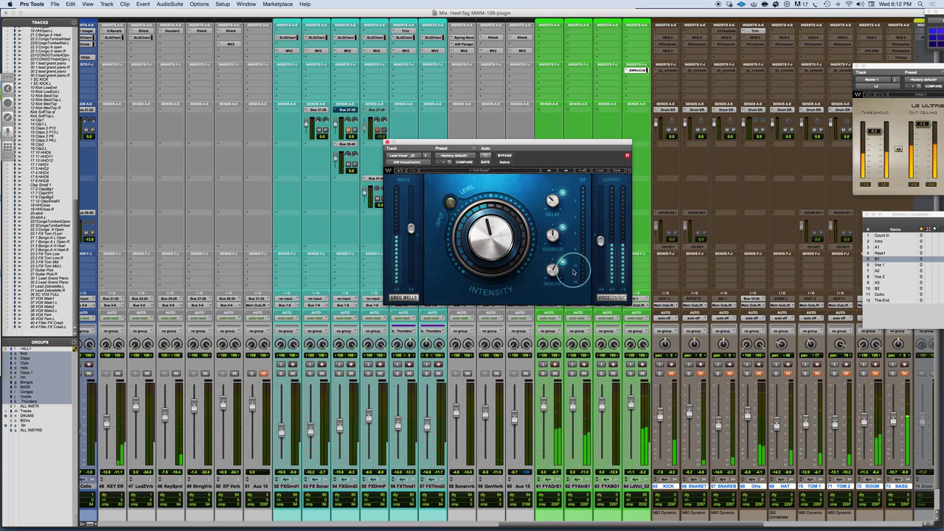
drag(550, 273, 550, 263)
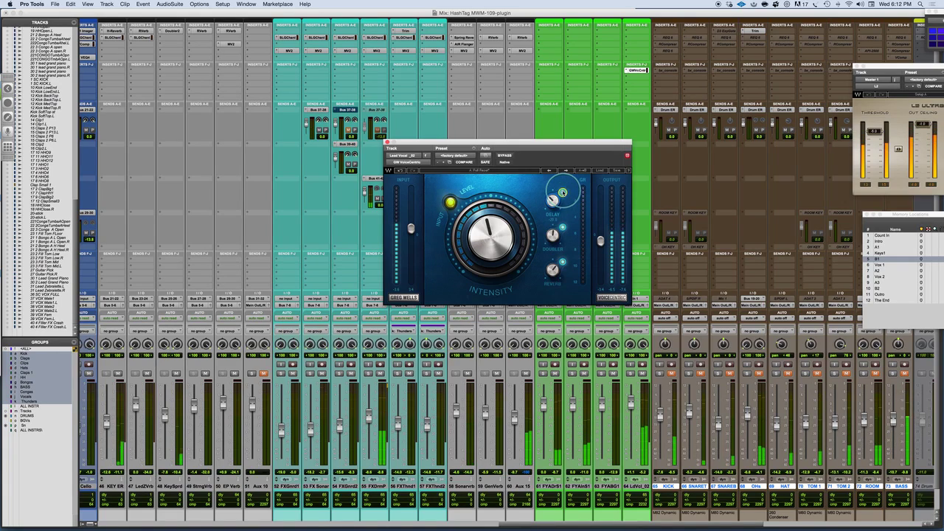
Step: Toggle the Delay off and on several times during playback to compare the lead vocal, leaving the effect on
click(563, 193)
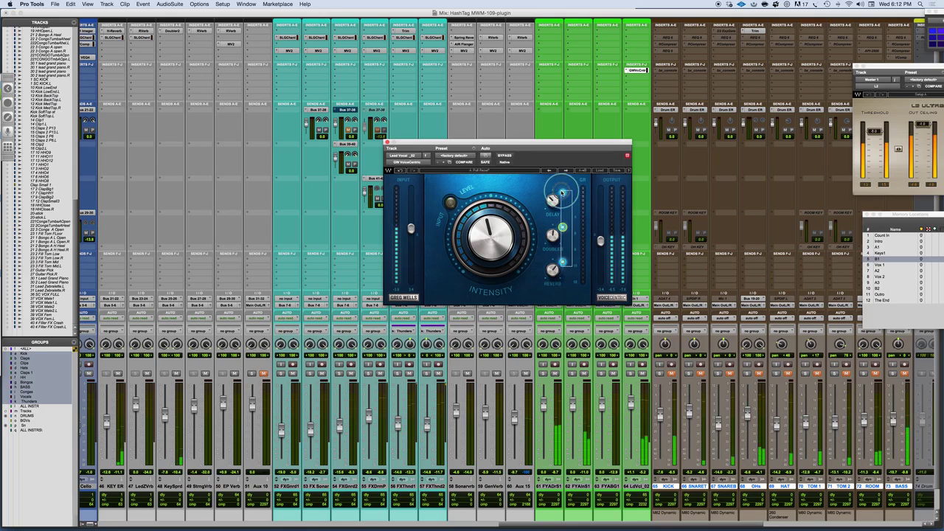
click(563, 192)
click(563, 193)
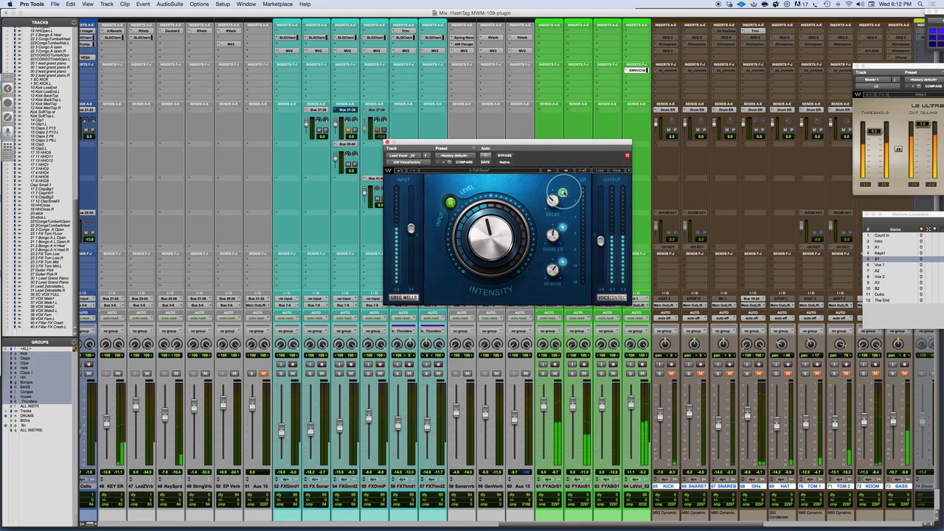
click(563, 192)
click(563, 193)
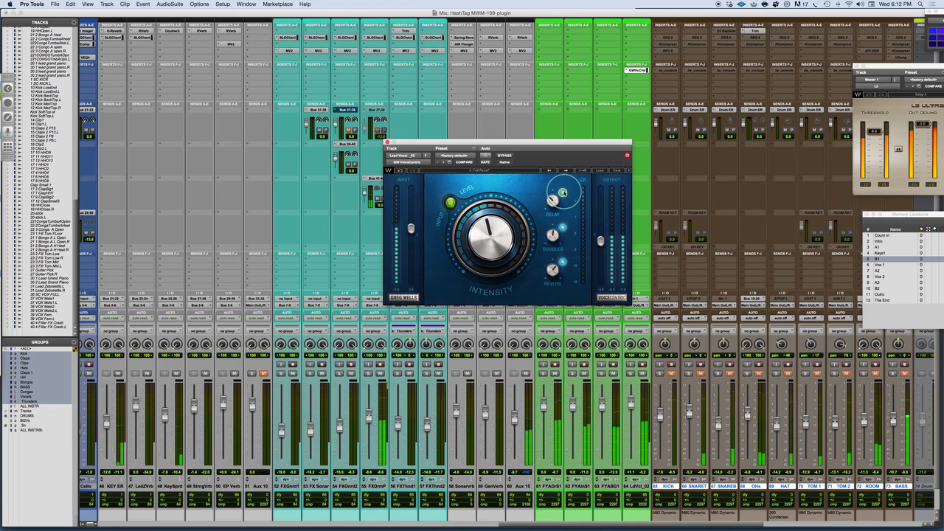
click(563, 193)
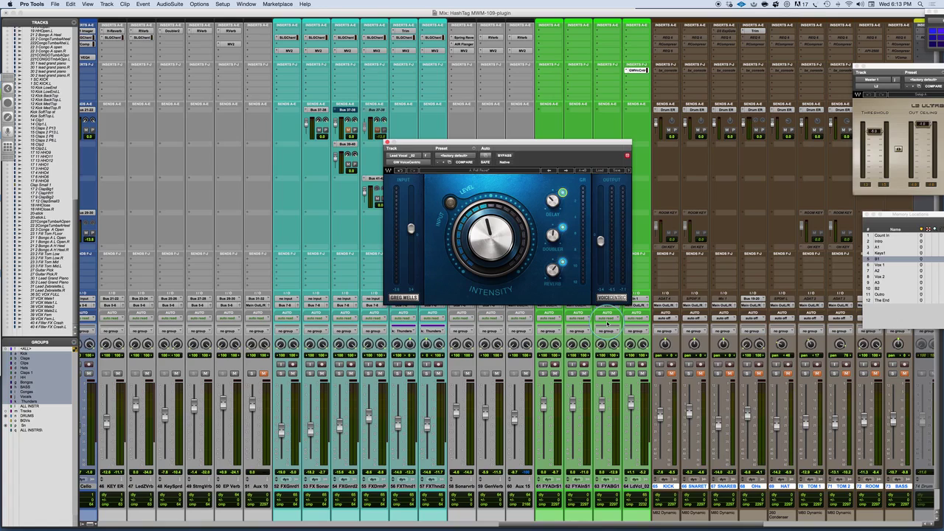
Step: Restart playback and raise the Intensity on the lead vocal to about 76
mouse_move(479, 249)
key(space)
drag(481, 247, 473, 231)
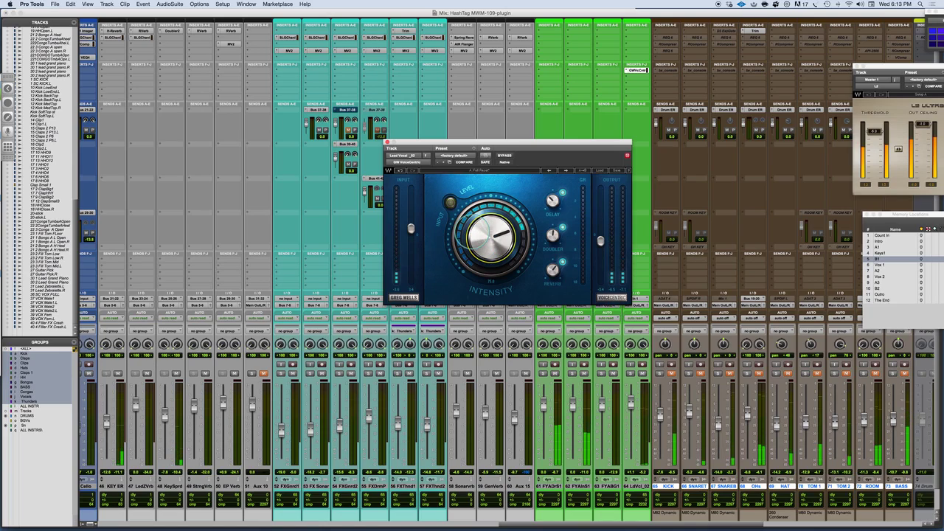